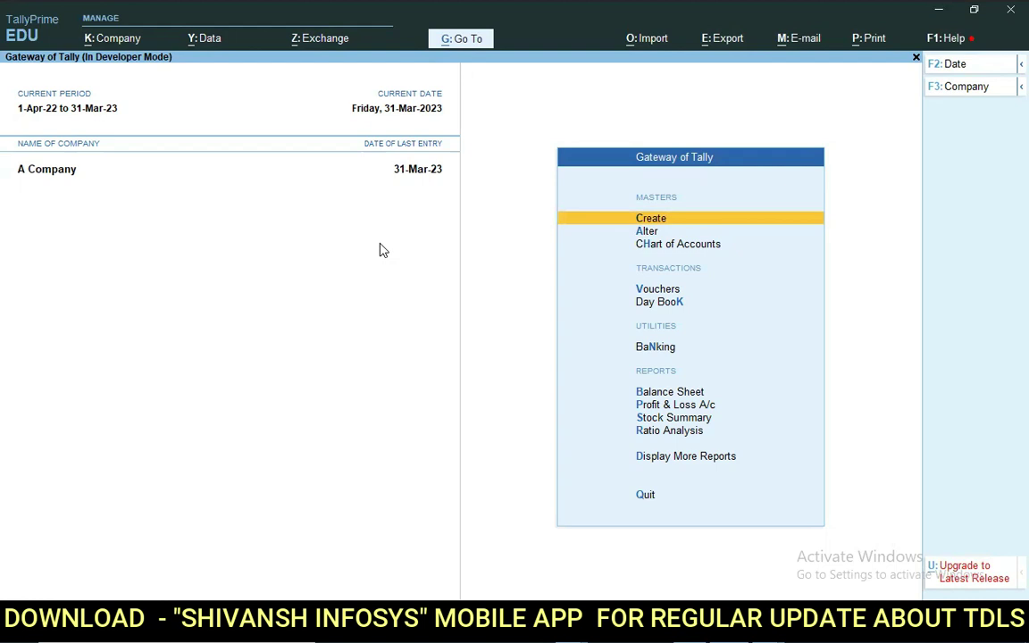
Review the list of configured add-ons and their feature details.
{"action": "key", "text": "ctrl+alt+t"}
{"action": "left_click", "coordinate": [976, 205]}
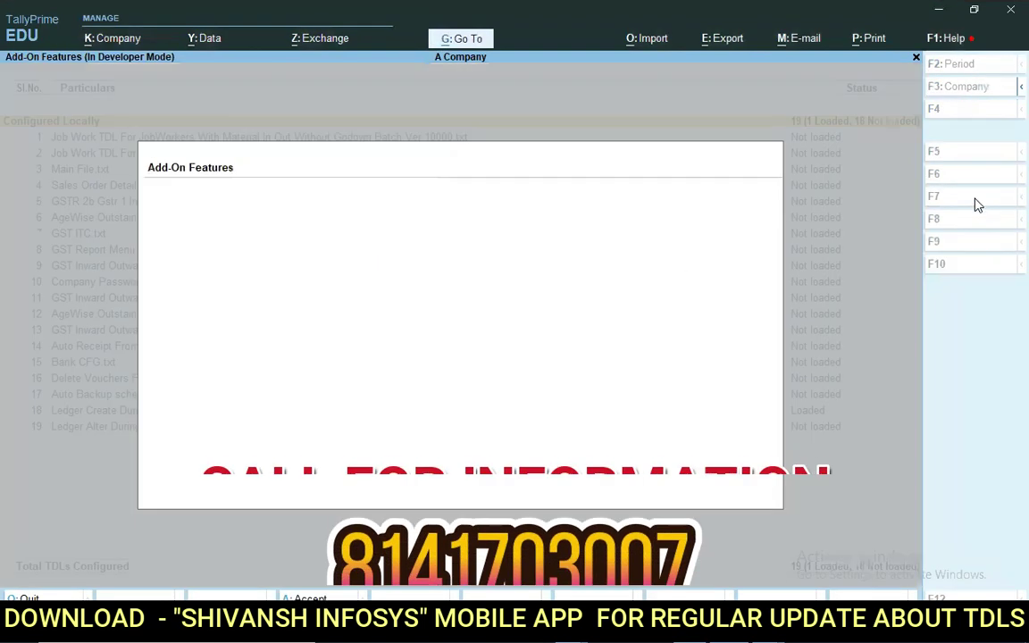
{"action": "key", "text": "Escape"}
{"action": "key", "text": "Escape"}
Set Show Ledger Create/Alter and Mobile No. Search to Yes on the Sales voucher type and save.
{"action": "key", "text": "Down"}
{"action": "key", "text": "Return"}
{"action": "key", "text": "Down"}
{"action": "key", "text": "Down"}
{"action": "key", "text": "Down"}
{"action": "key", "text": "Return"}
{"action": "type", "text": "sa"}
{"action": "key", "text": "Return"}
{"action": "key", "text": "Return"}
{"action": "key", "text": "Return"}
{"action": "key", "text": "Return"}
{"action": "key", "text": "Return"}
{"action": "key", "text": "Return"}
{"action": "key", "text": "Return"}
{"action": "key", "text": "Return"}
{"action": "key", "text": "Return"}
{"action": "key", "text": "Return"}
{"action": "key", "text": "Return"}
{"action": "key", "text": "Return"}
{"action": "key", "text": "Return"}
{"action": "key", "text": "Return"}
{"action": "key", "text": "Return"}
{"action": "key", "text": "Return"}
{"action": "key", "text": "Return"}
{"action": "key", "text": "Return"}
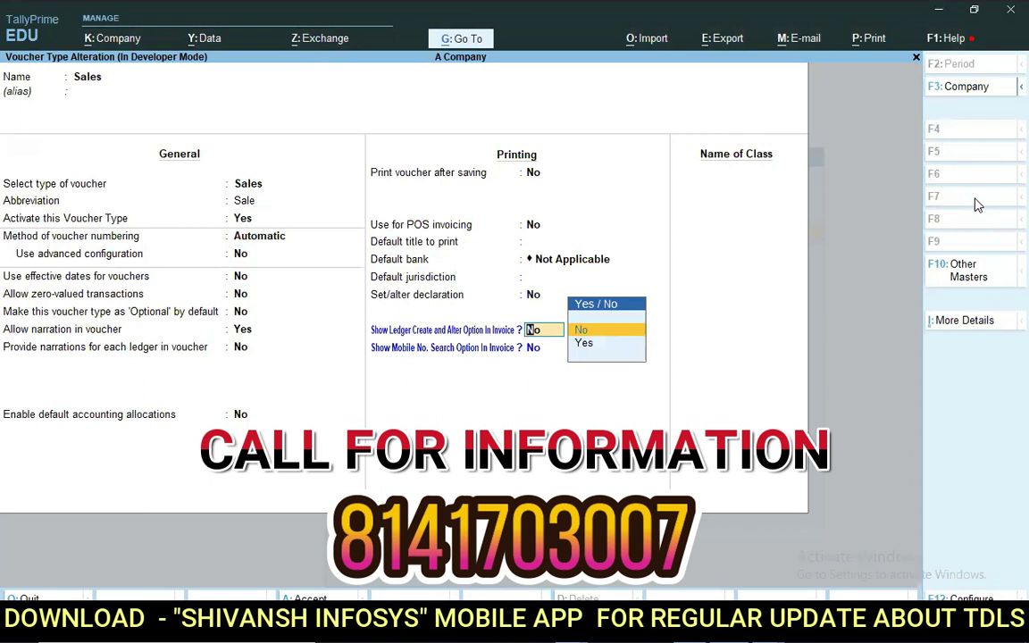
{"action": "key", "text": "Down"}
{"action": "key", "text": "Return"}
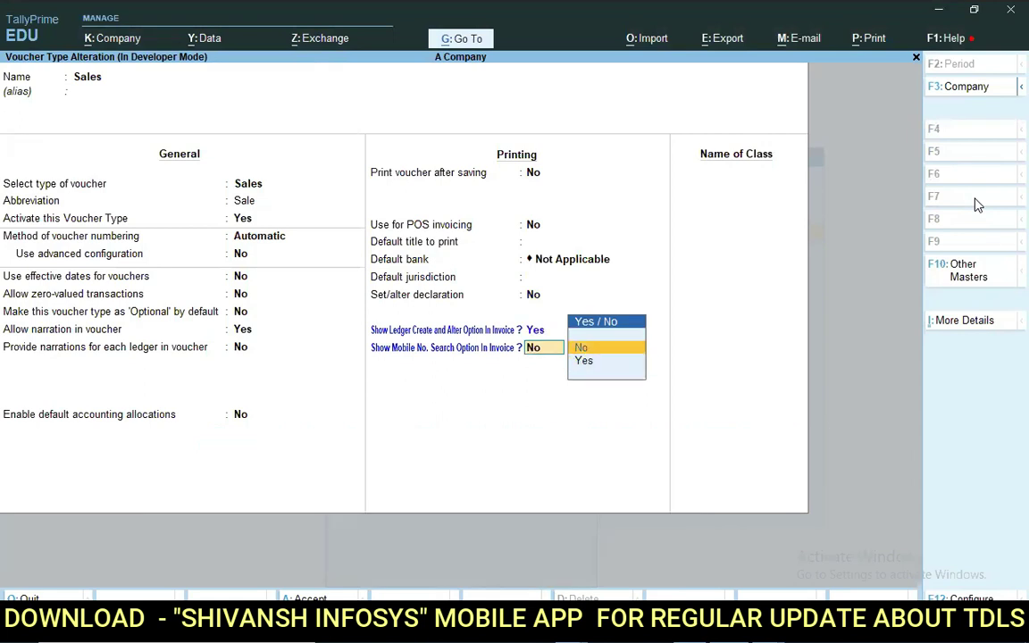
{"action": "key", "text": "Down"}
{"action": "key", "text": "Return"}
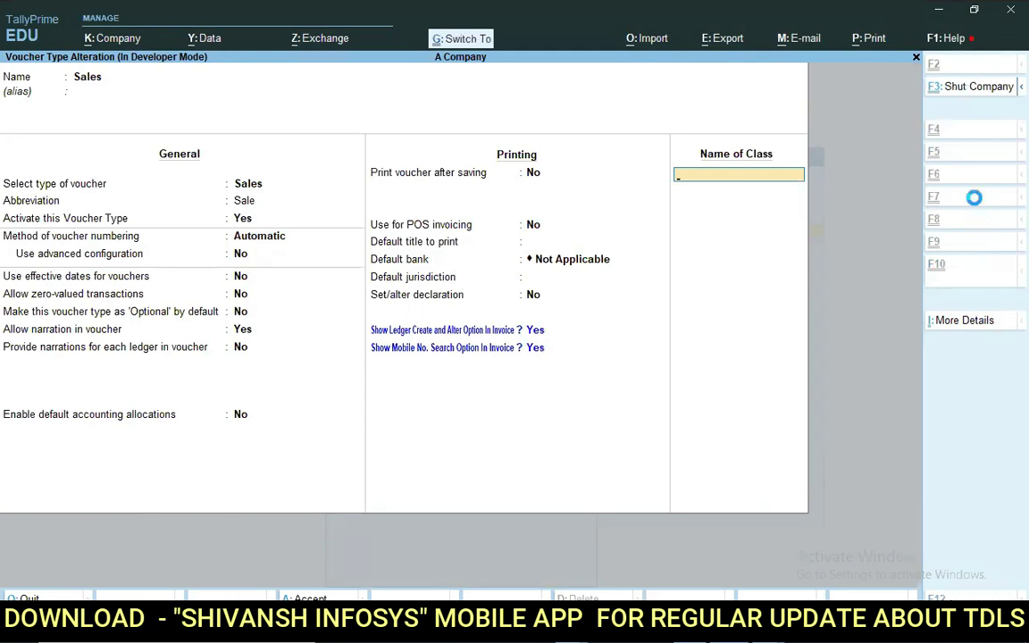
{"action": "key", "text": "Return"}
{"action": "key", "text": "Escape"}
{"action": "key", "text": "Escape"}
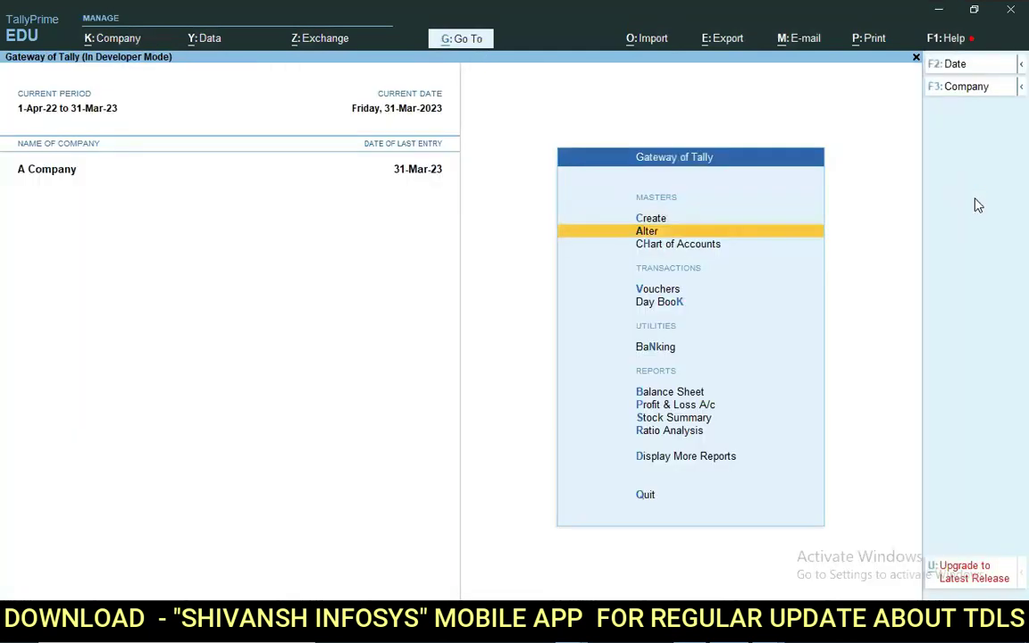
Start a trial Sales voucher and browse the party list under Search Party by Mobile.
{"action": "key", "text": "v"}
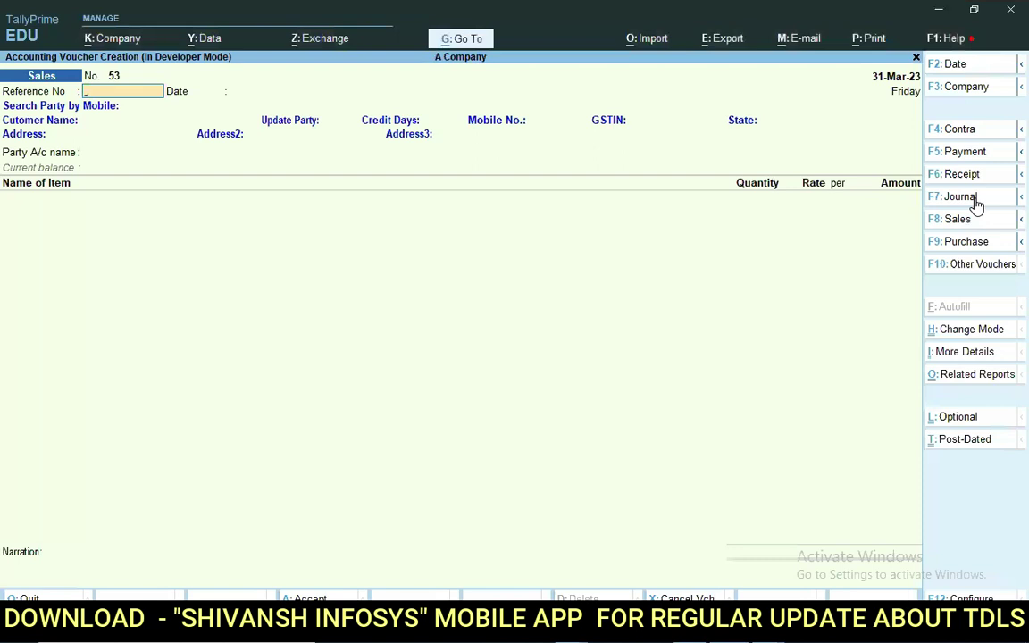
{"action": "key", "text": "Return"}
{"action": "key", "text": "Return"}
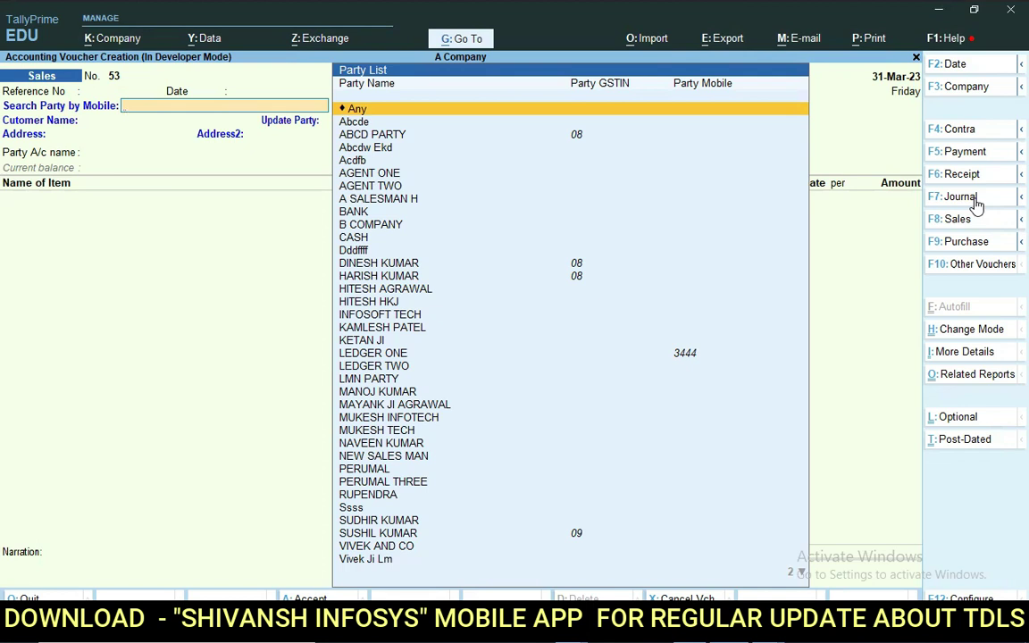
{"action": "key", "text": "Down"}
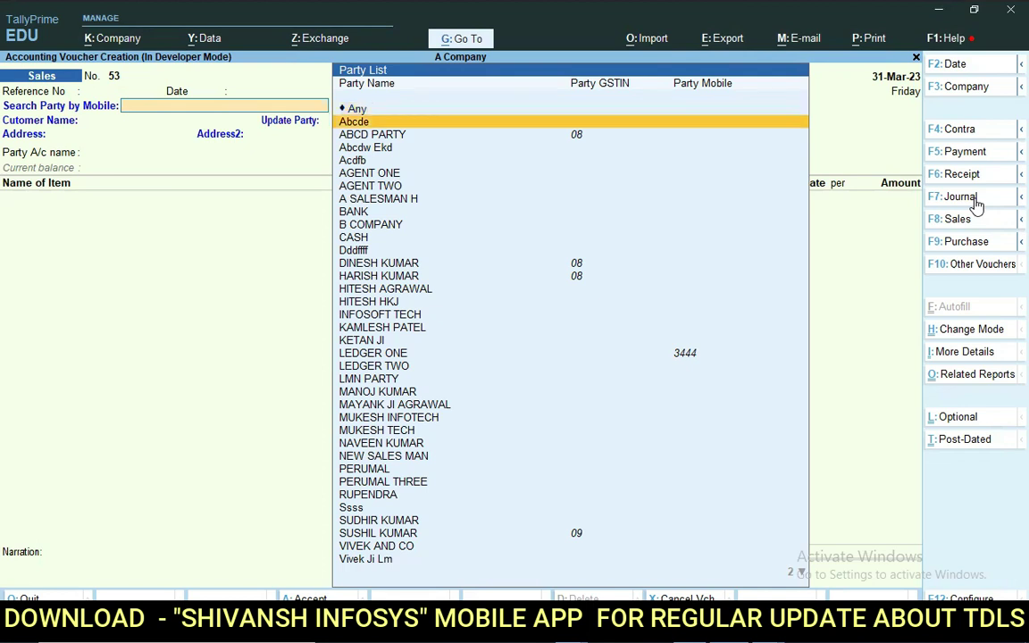
{"action": "key", "text": "Down"}
{"action": "key", "text": "Down"}
{"action": "key", "text": "Down"}
{"action": "key", "text": "Down"}
{"action": "key", "text": "Down"}
{"action": "key", "text": "Down"}
{"action": "key", "text": "Down"}
{"action": "key", "text": "Down"}
{"action": "key", "text": "Down"}
{"action": "key", "text": "Down"}
{"action": "key", "text": "Down"}
{"action": "key", "text": "Down"}
{"action": "key", "text": "Down"}
{"action": "key", "text": "Down"}
{"action": "key", "text": "Down"}
{"action": "key", "text": "Down"}
{"action": "key", "text": "Down"}
{"action": "key", "text": "Down"}
{"action": "key", "text": "Down"}
{"action": "key", "text": "Down"}
{"action": "key", "text": "Up"}
{"action": "key", "text": "Up"}
{"action": "key", "text": "Up"}
{"action": "key", "text": "Up"}
{"action": "key", "text": "Up"}
{"action": "key", "text": "Up"}
{"action": "key", "text": "Down"}
Quit the voucher without saving and open the list of masters to alter.
{"action": "key", "text": "Escape"}
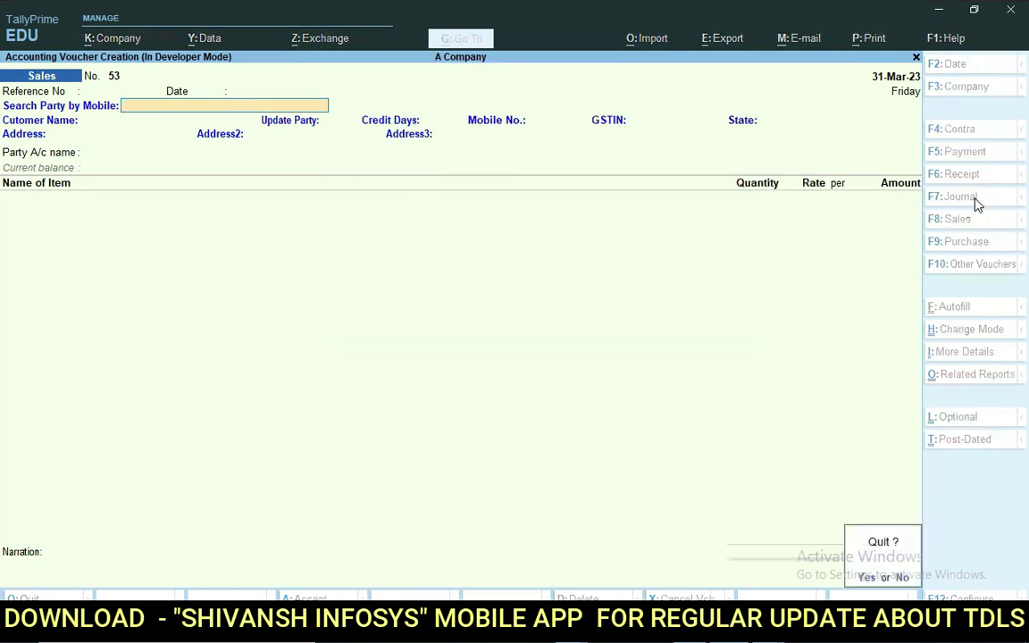
{"action": "key", "text": "y"}
{"action": "key", "text": "Up"}
{"action": "key", "text": "Up"}
{"action": "key", "text": "Return"}
Add a mobile number to the ABCD PARTY ledger and save it.
{"action": "key", "text": "Down"}
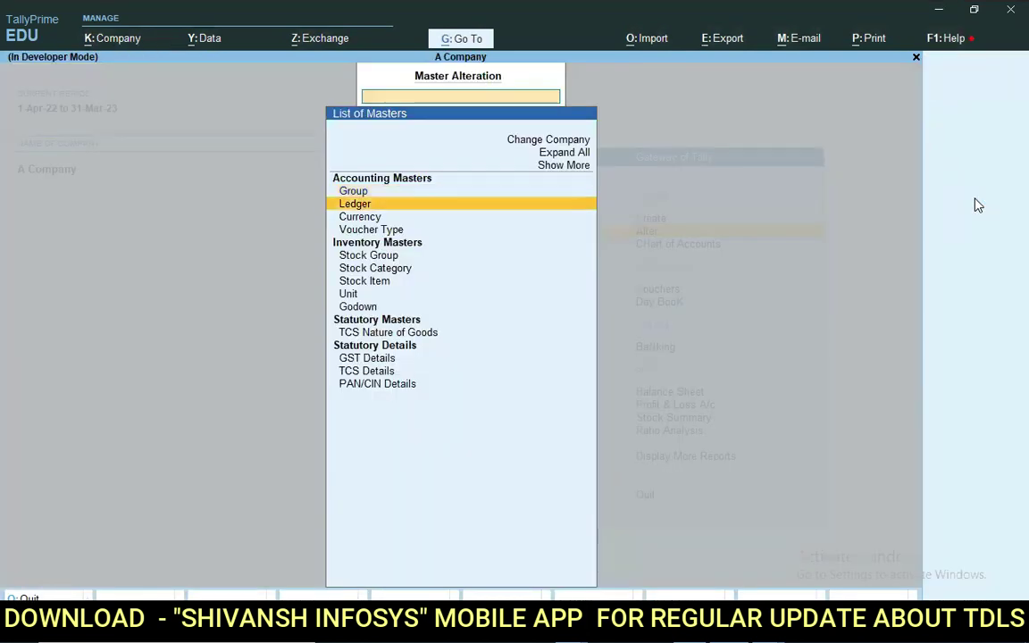
{"action": "key", "text": "Return"}
{"action": "key", "text": "Down"}
{"action": "key", "text": "Return"}
{"action": "key", "text": "Return"}
{"action": "key", "text": "Return"}
{"action": "key", "text": "Return"}
{"action": "key", "text": "Return"}
{"action": "key", "text": "Return"}
{"action": "key", "text": "Return"}
{"action": "key", "text": "Return"}
{"action": "key", "text": "Return"}
{"action": "key", "text": "Return"}
{"action": "key", "text": "Return"}
{"action": "key", "text": "Return"}
{"action": "key", "text": "Return"}
{"action": "key", "text": "Up"}
{"action": "key", "text": "Return"}
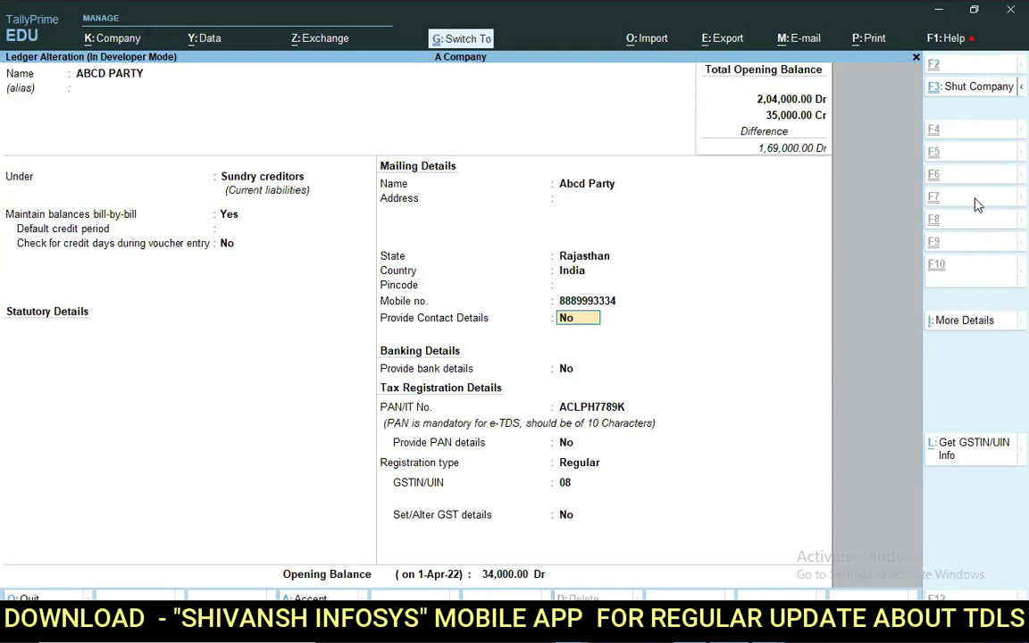
{"action": "key", "text": "Escape"}
{"action": "key", "text": "Escape"}
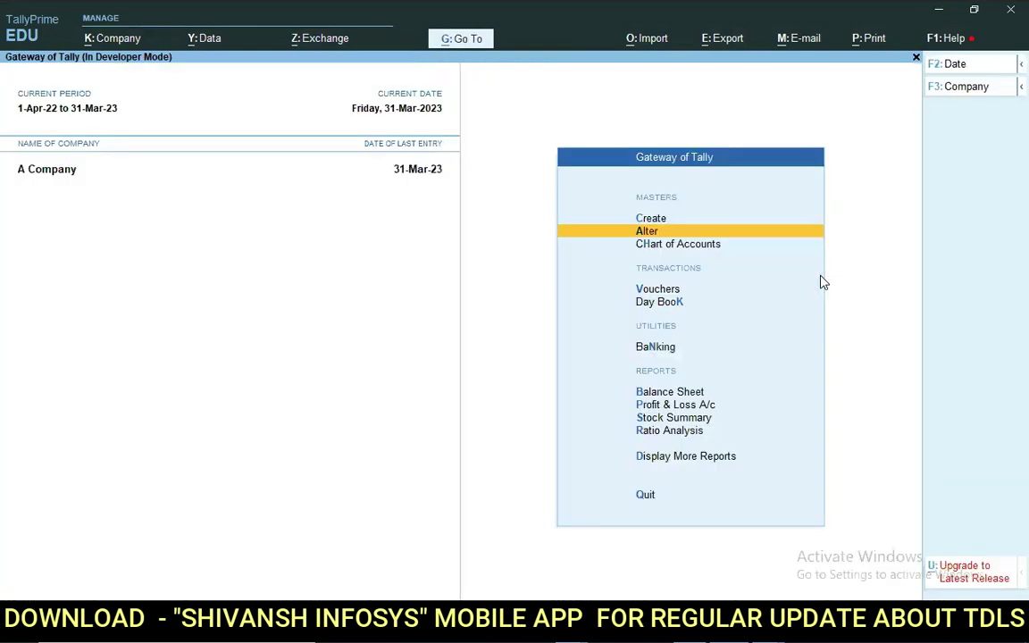
Start a Sales voucher and pick ABCD PARTY by searching the first digits of its mobile number.
{"action": "key", "text": "v"}
{"action": "key", "text": "Return"}
{"action": "key", "text": "Return"}
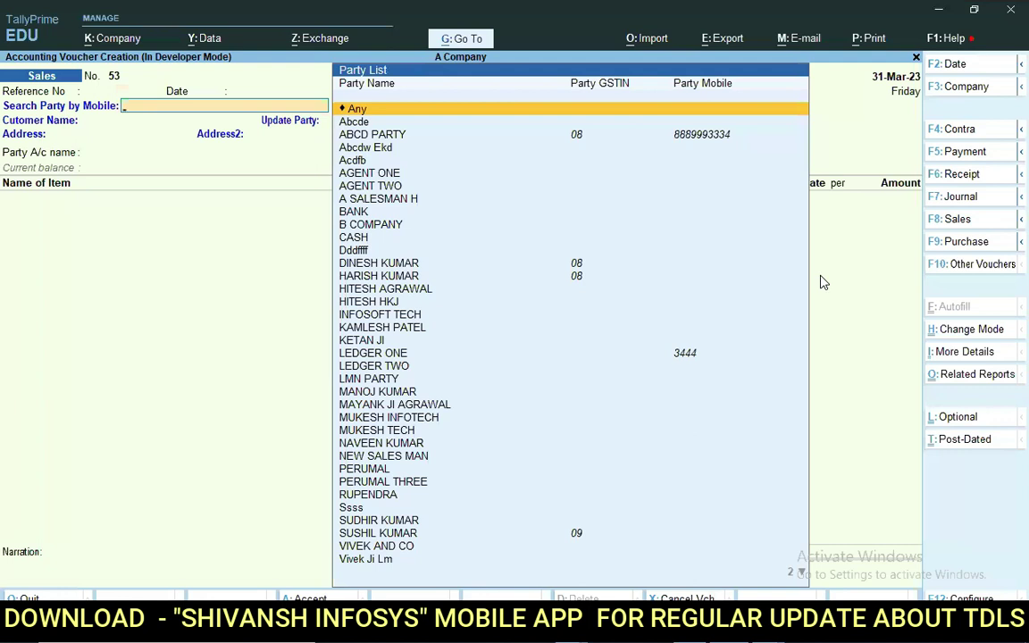
{"action": "type", "text": "888"}
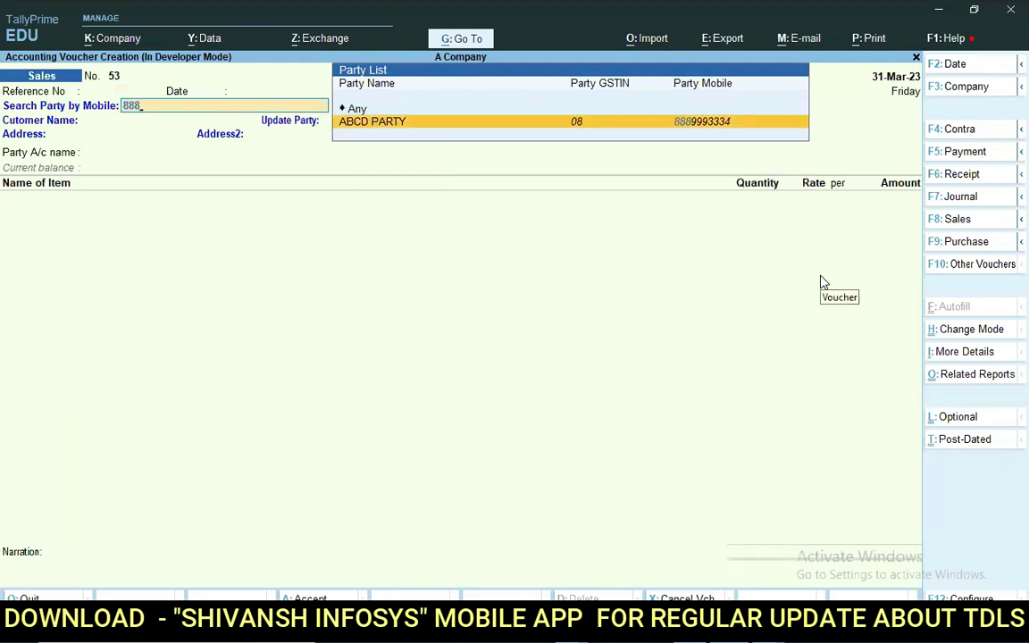
{"action": "key", "text": "Return"}
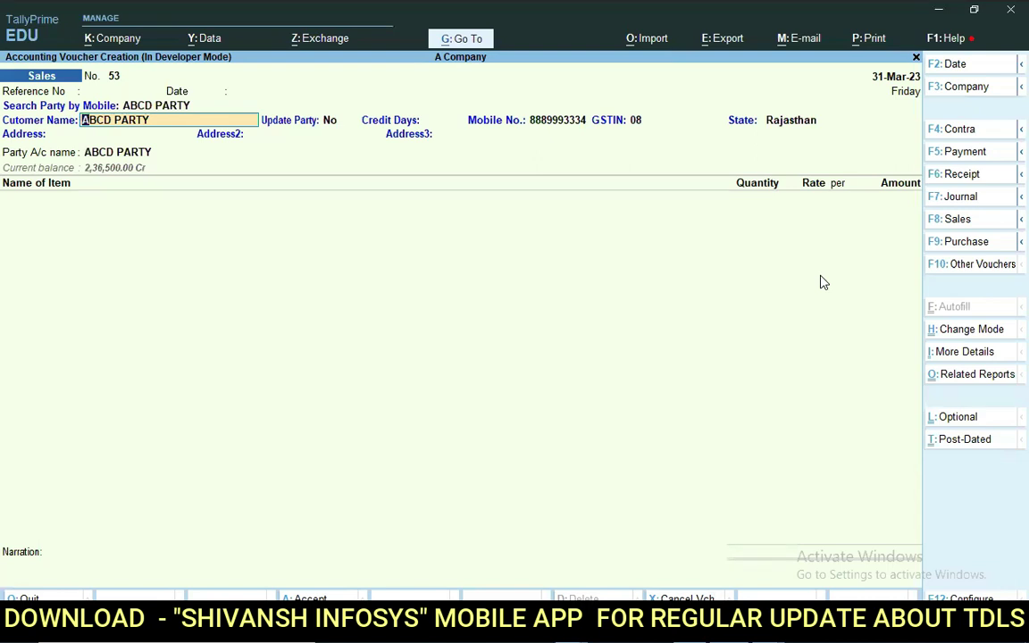
Set Update Party to Yes, credit days to 30, and complete the GSTIN after the existing 08.
{"action": "key", "text": "Return"}
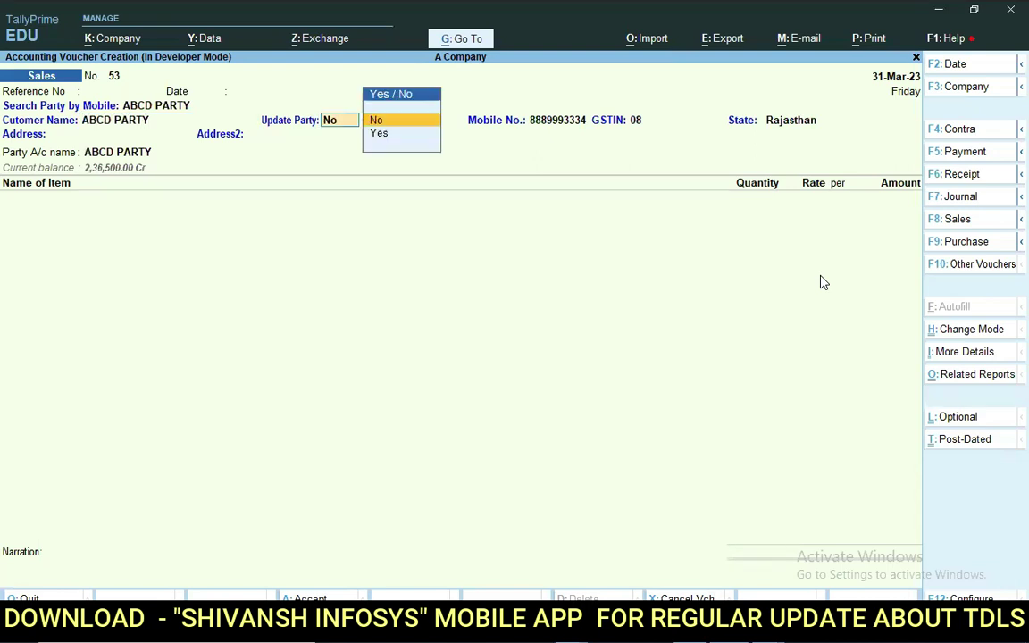
{"action": "key", "text": "y"}
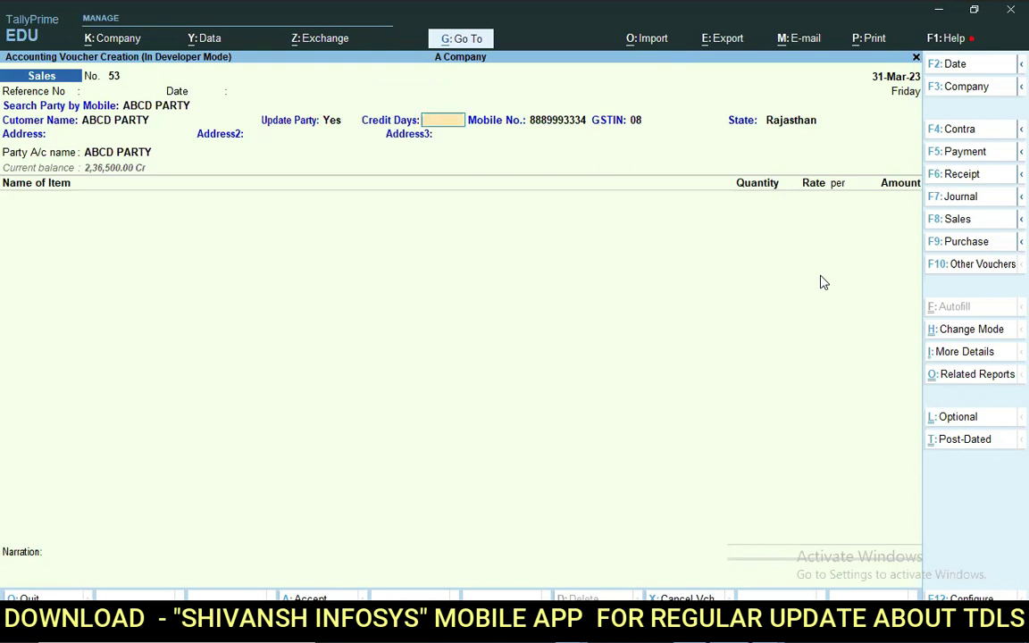
{"action": "type", "text": "30"}
{"action": "key", "text": "Return"}
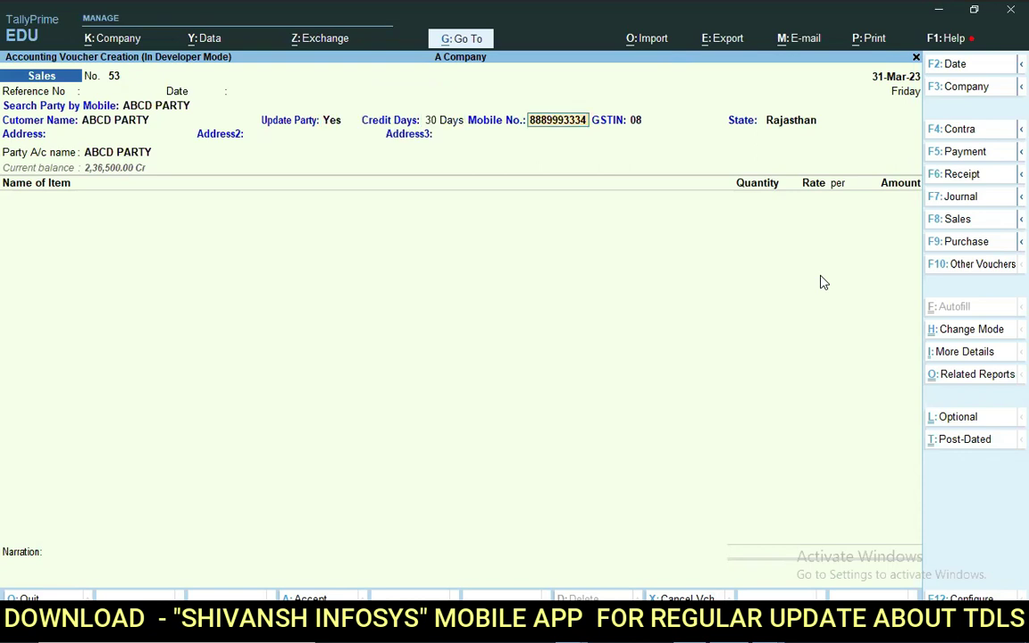
{"action": "key", "text": "Return"}
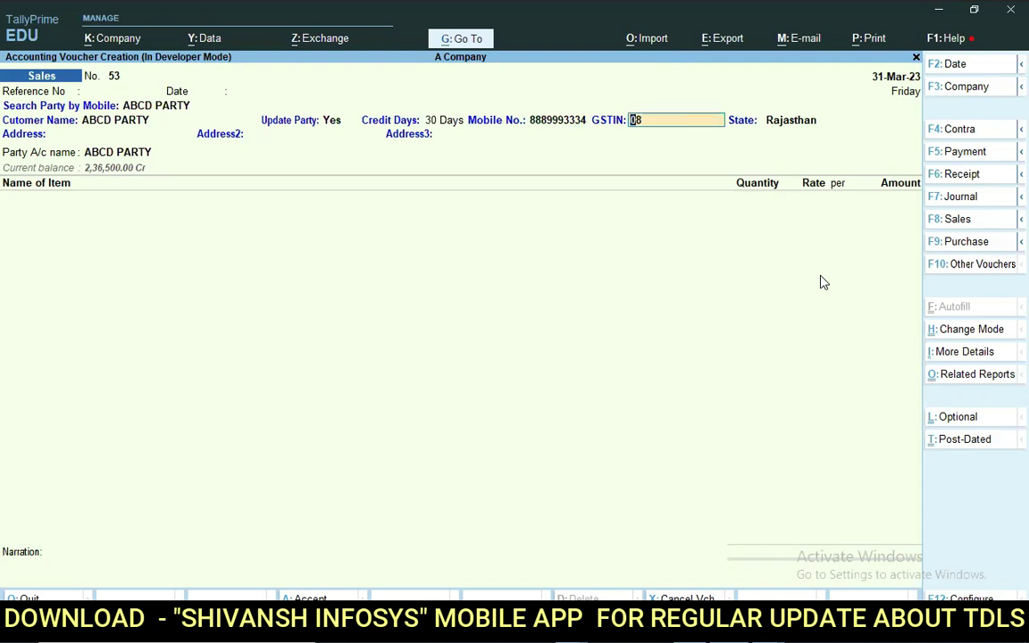
{"action": "key", "text": "End"}
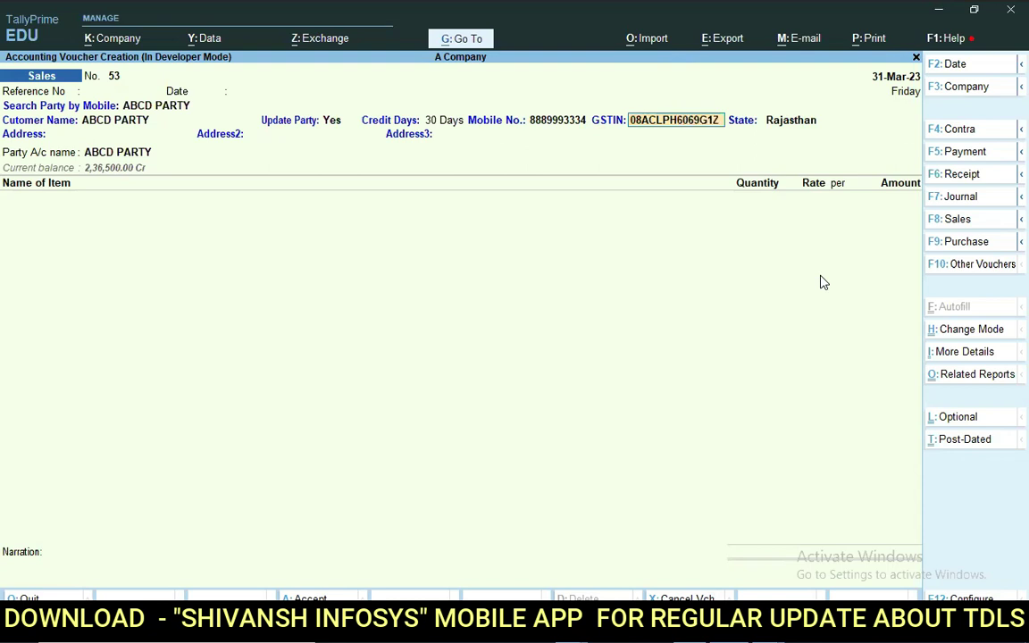
{"action": "key", "text": "Return"}
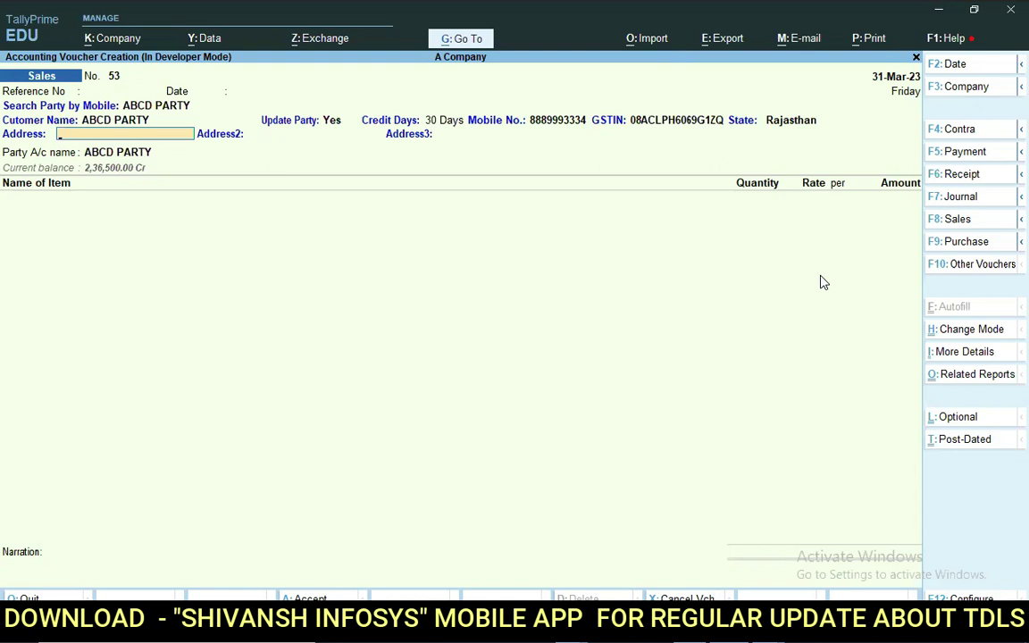
Fill the address lines with ADD1, ADD2 and ADD3.
{"action": "type", "text": "ADD1"}
{"action": "key", "text": "Return"}
{"action": "type", "text": "ADD2"}
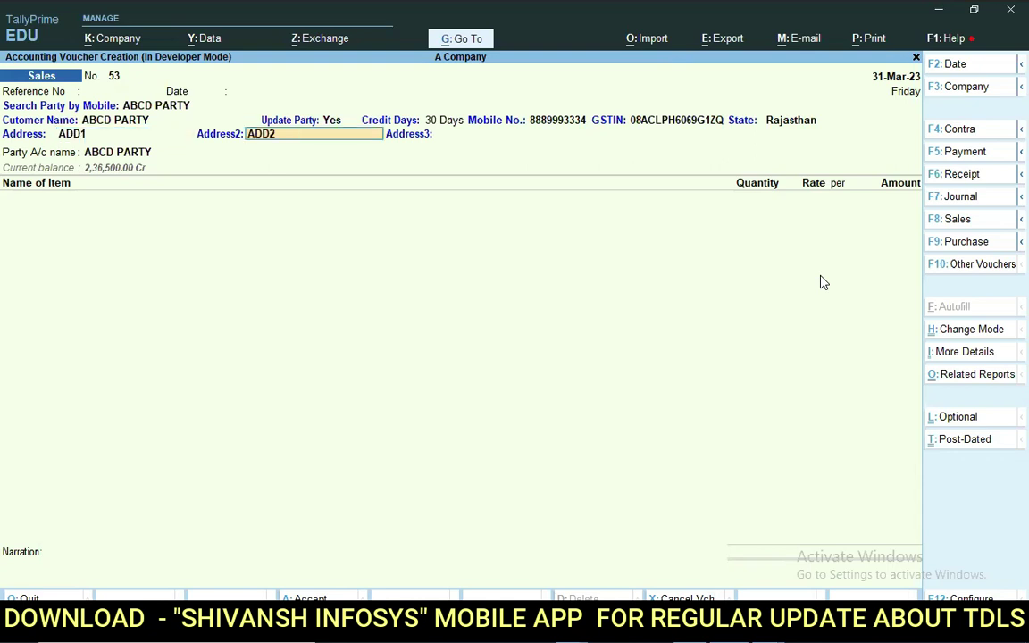
{"action": "key", "text": "Return"}
{"action": "type", "text": "ADD3"}
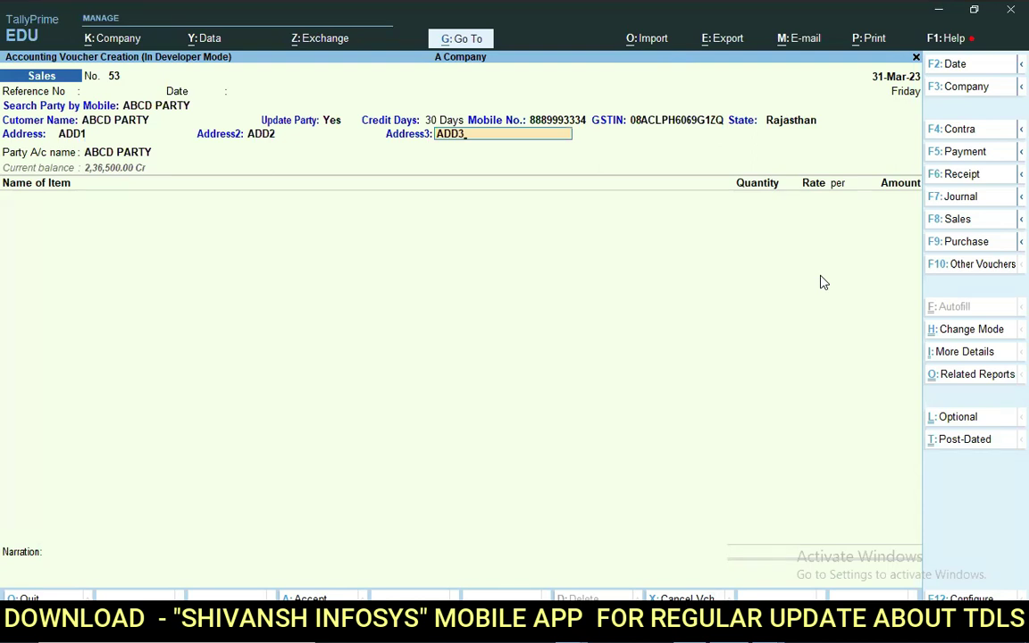
{"action": "key", "text": "Return"}
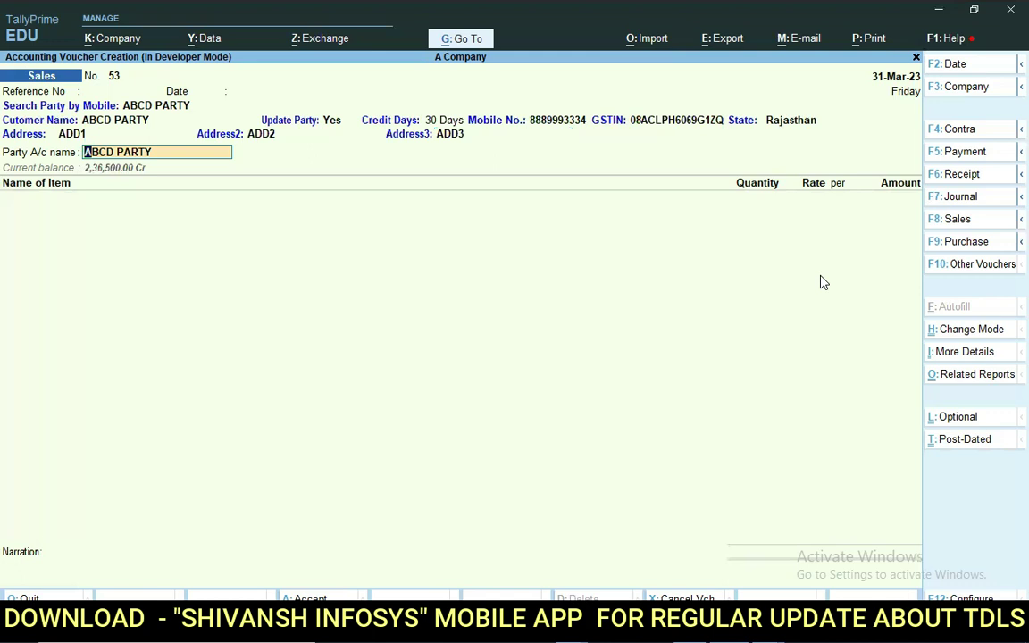
Open ABCD PARTY's ledger from the voucher and step through address, state Rajasthan, PAN, GST and bill-wise details.
{"action": "key", "text": "ctrl"}
{"action": "key", "text": "ctrl+Return"}
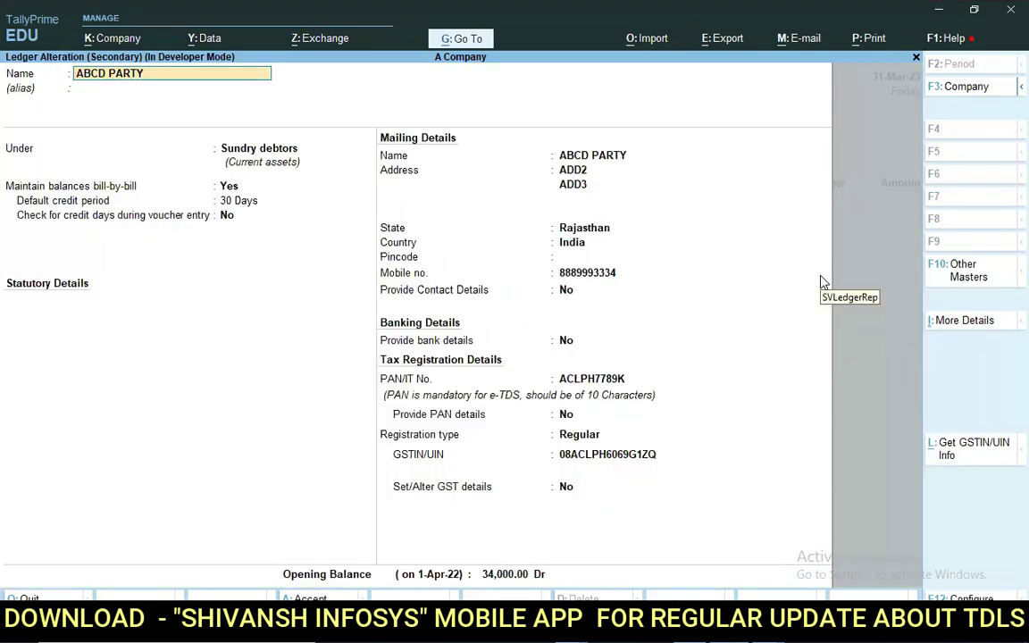
{"action": "key", "text": "Return"}
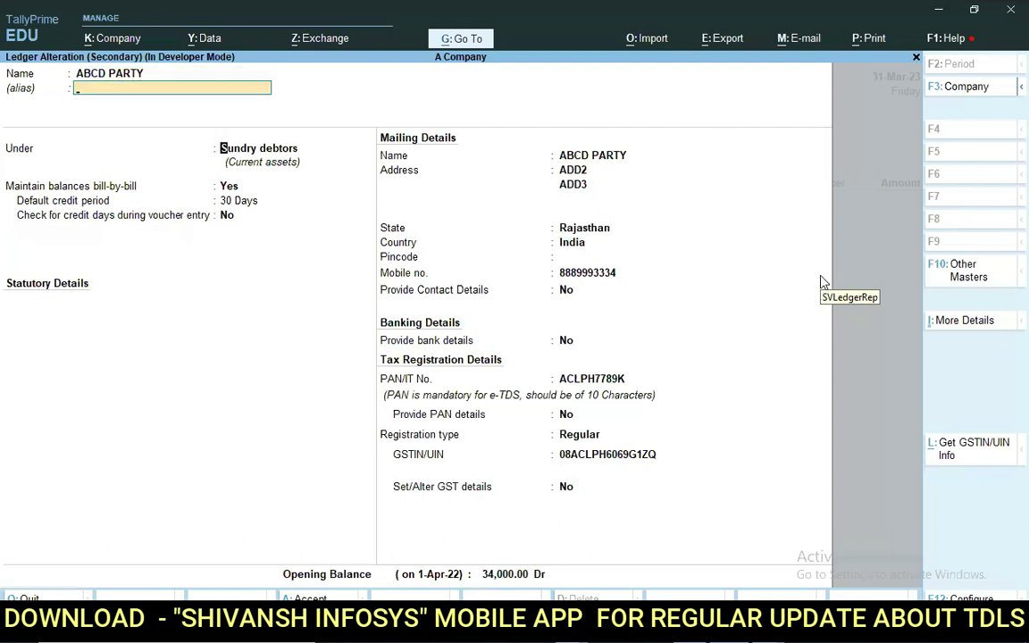
{"action": "key", "text": "Return"}
{"action": "key", "text": "Return"}
{"action": "key", "text": "Return"}
{"action": "key", "text": "Return"}
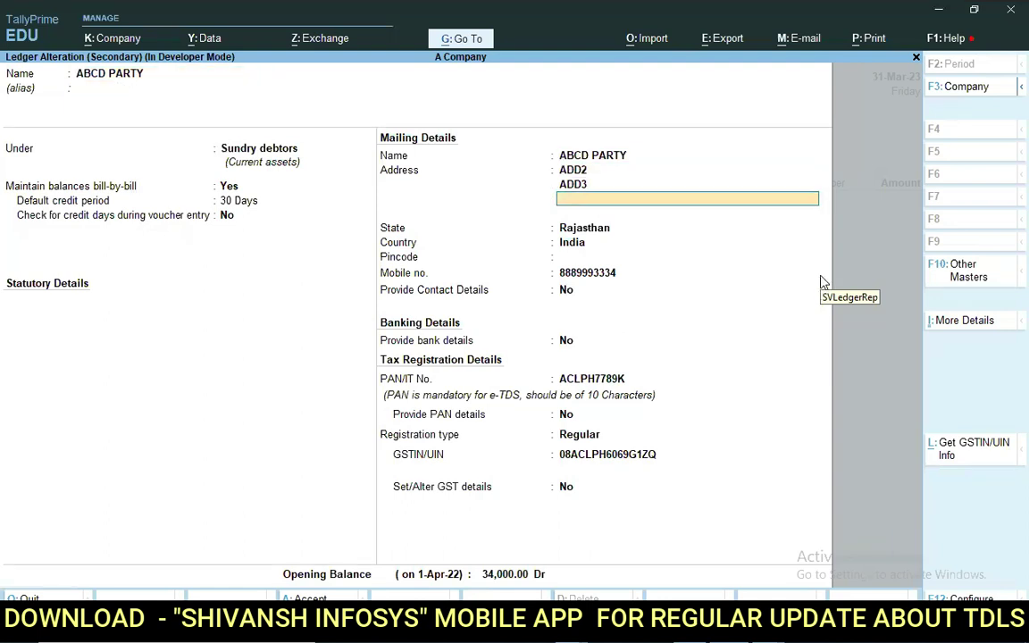
{"action": "key", "text": "Return"}
{"action": "key", "text": "Return"}
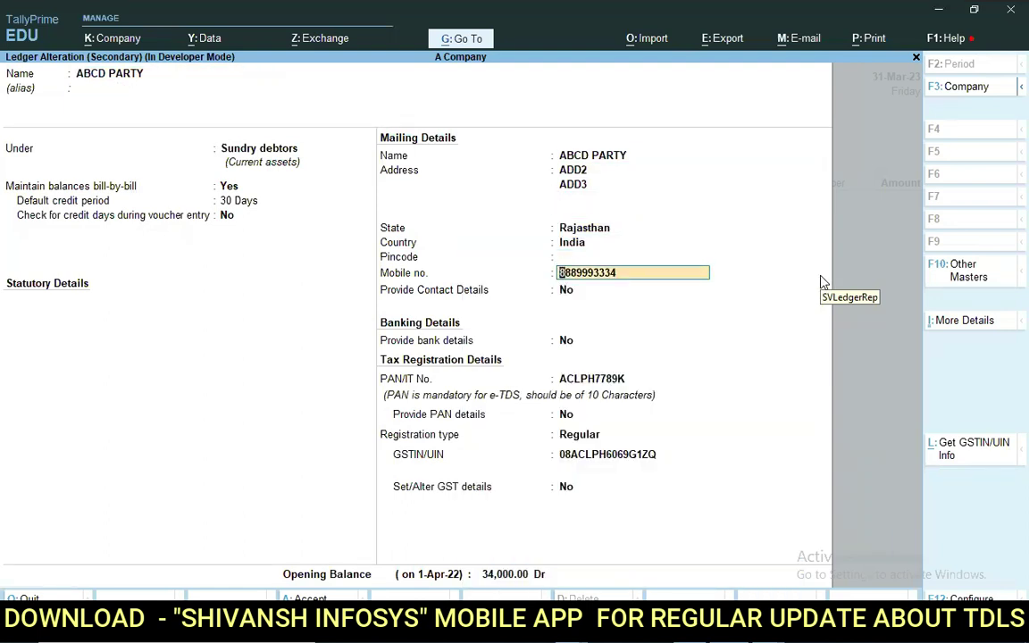
{"action": "key", "text": "Return"}
{"action": "key", "text": "Return"}
{"action": "key", "text": "Return"}
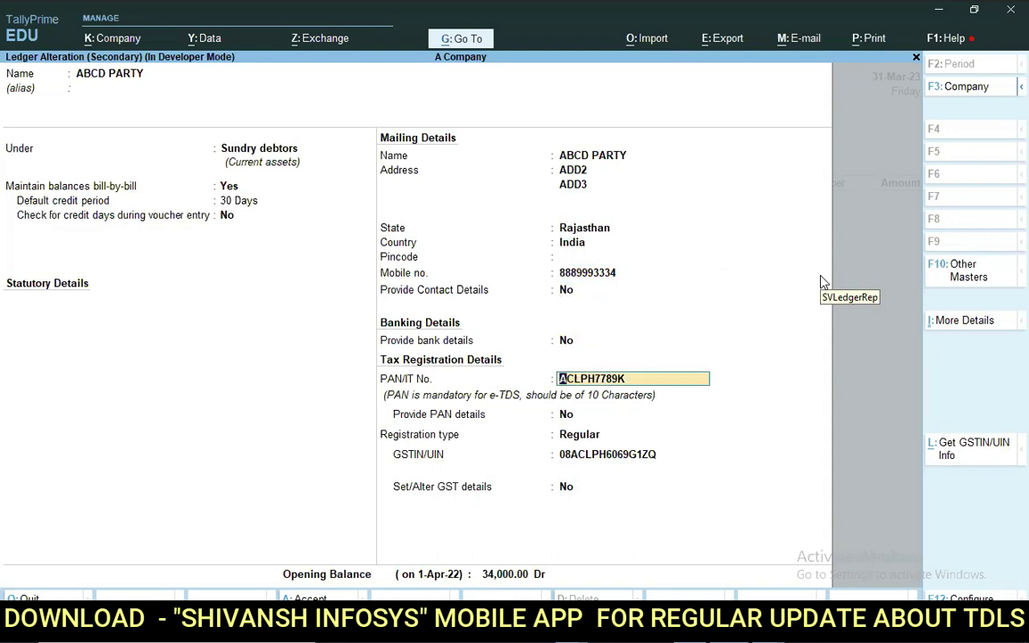
{"action": "key", "text": "Return"}
{"action": "key", "text": "Return"}
{"action": "key", "text": "Return"}
{"action": "key", "text": "Return"}
{"action": "key", "text": "Return"}
{"action": "key", "text": "Return"}
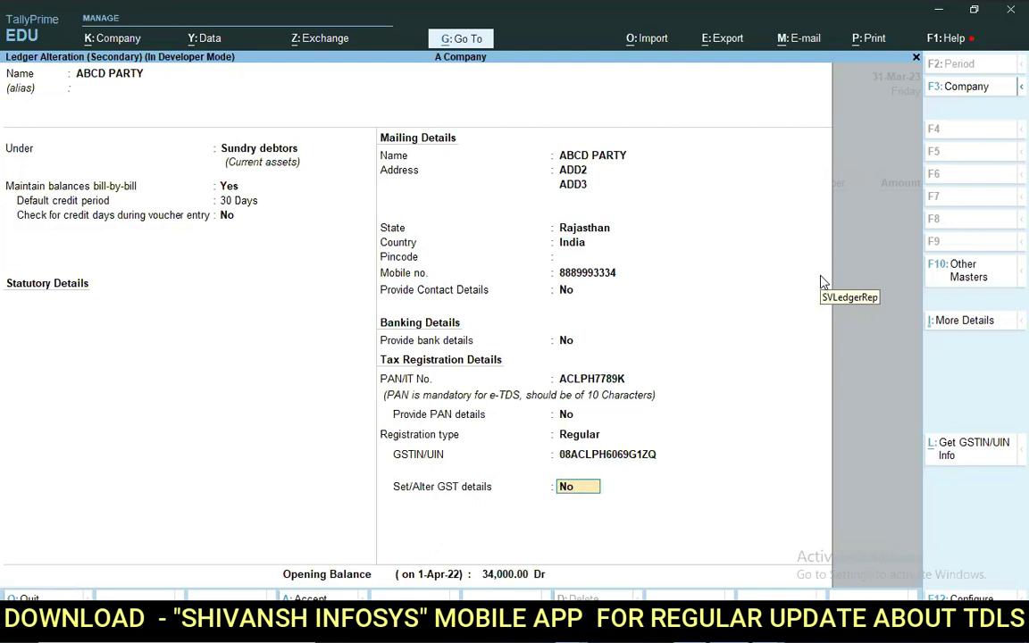
{"action": "key", "text": "Return"}
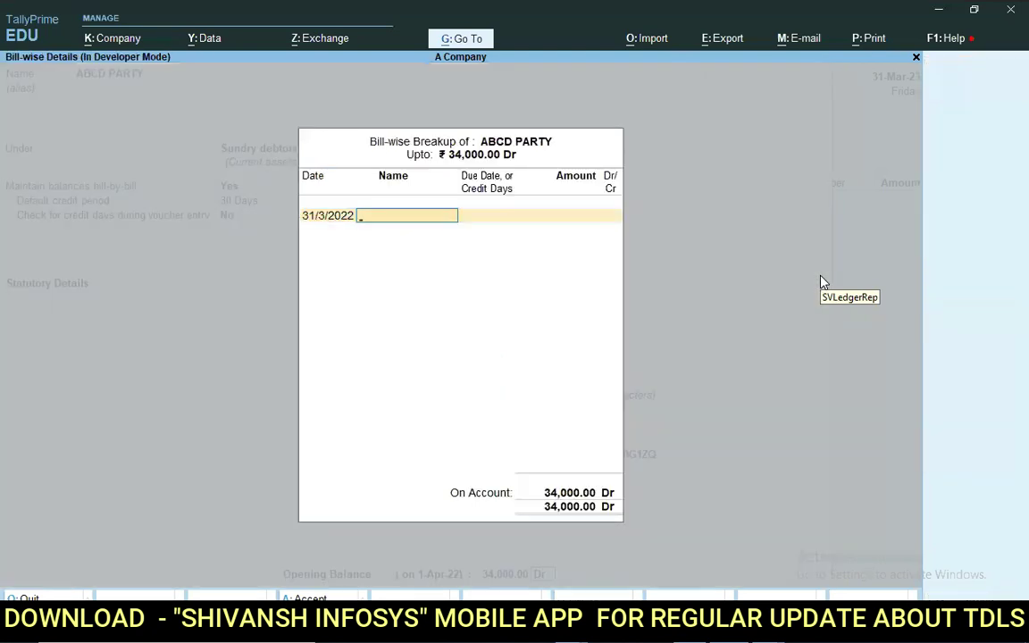
{"action": "key", "text": "Return"}
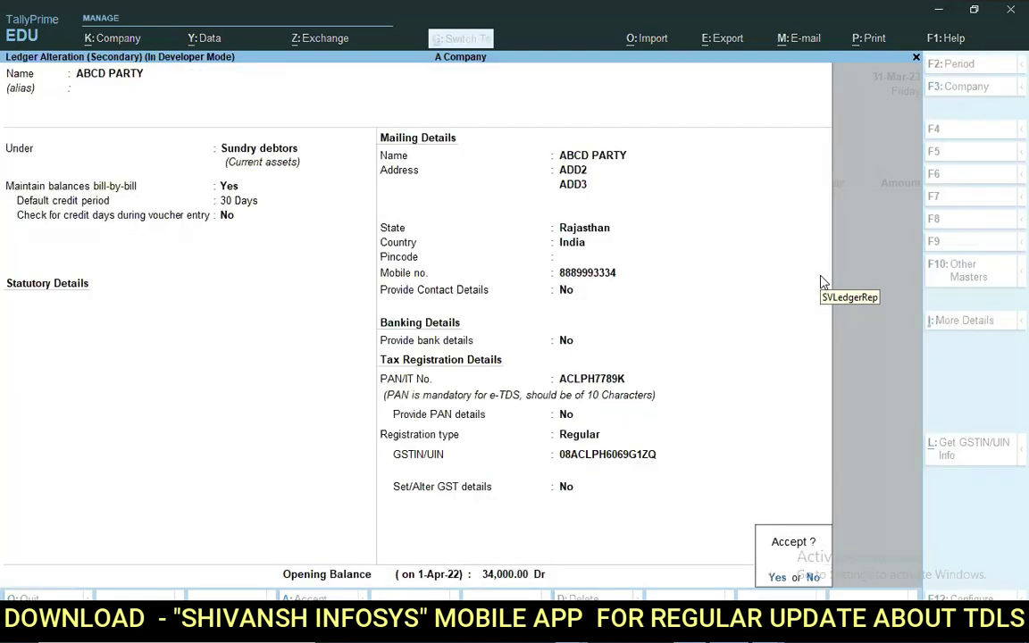
{"action": "key", "text": "Return"}
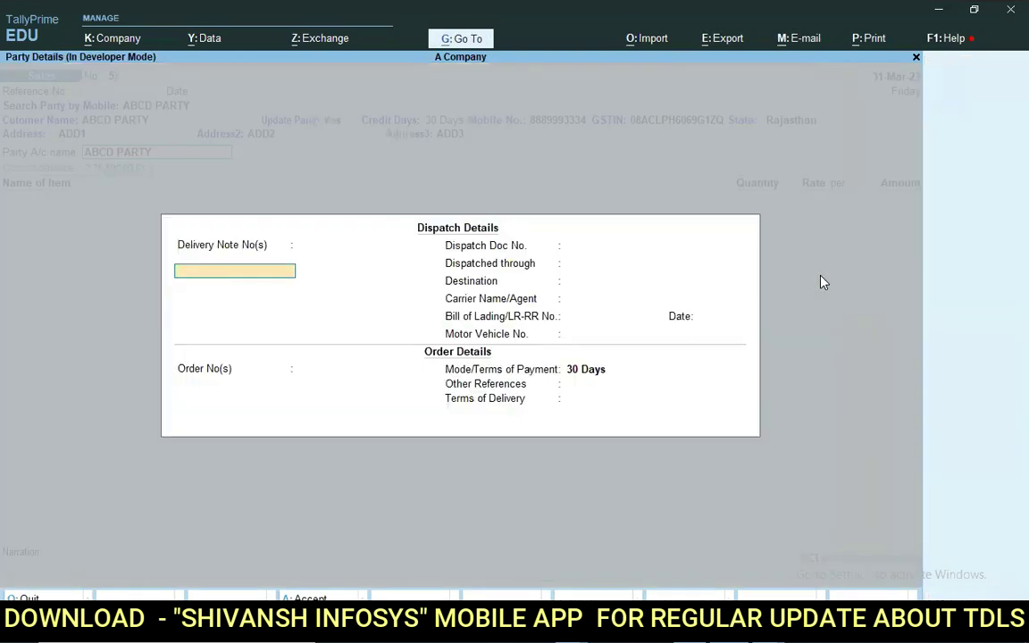
Return to the voucher, then switch the searched party from ABCD PARTY to Abcdw Ekd.
{"action": "key", "text": "Escape"}
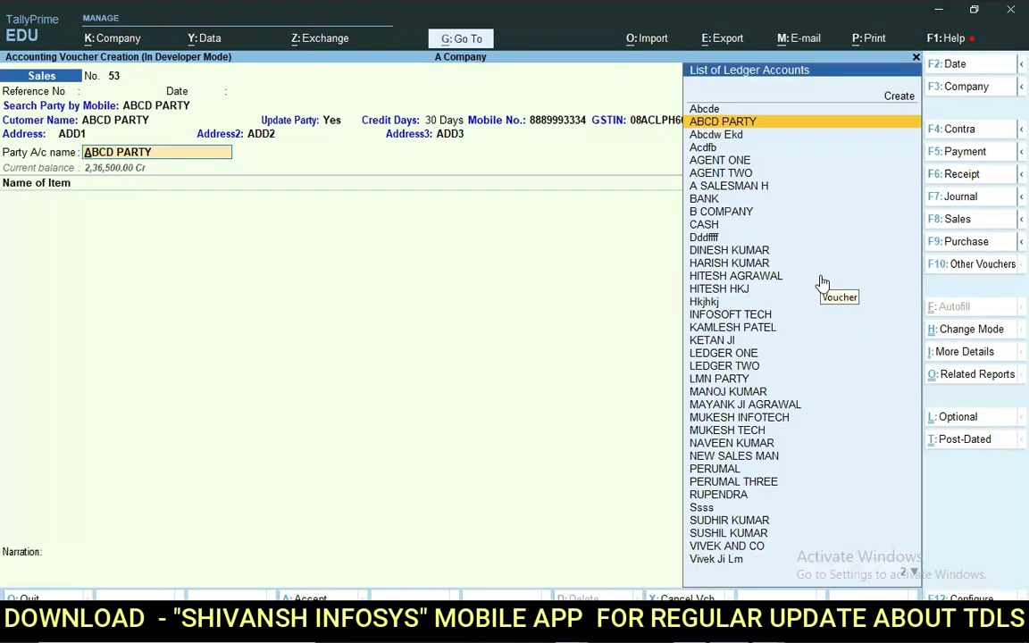
{"action": "key", "text": "Return"}
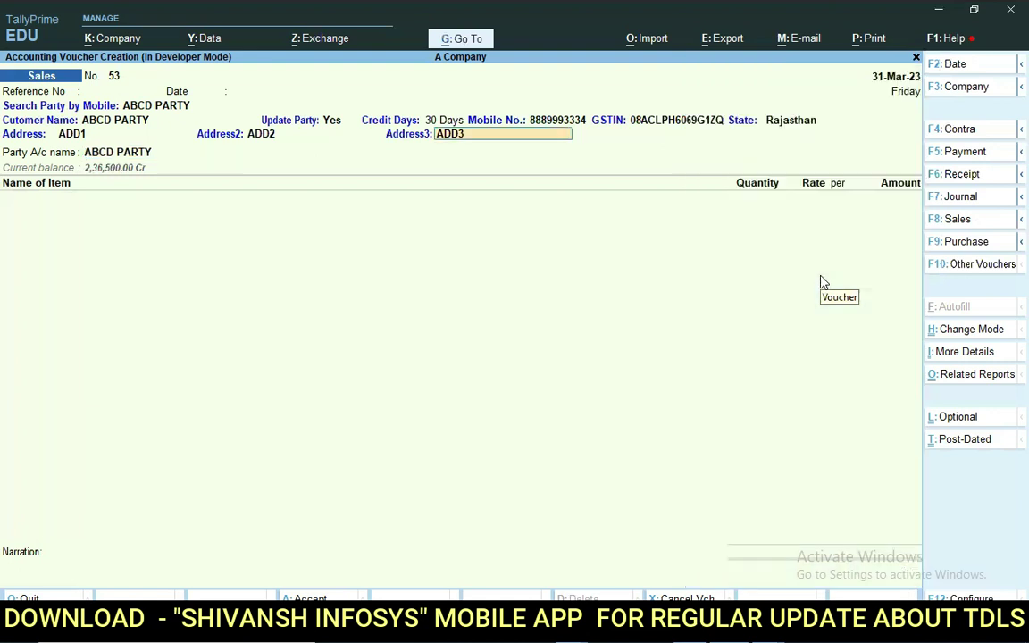
{"action": "key", "text": "BackSpace"}
{"action": "key", "text": "BackSpace"}
{"action": "key", "text": "BackSpace"}
{"action": "key", "text": "BackSpace"}
{"action": "key", "text": "BackSpace"}
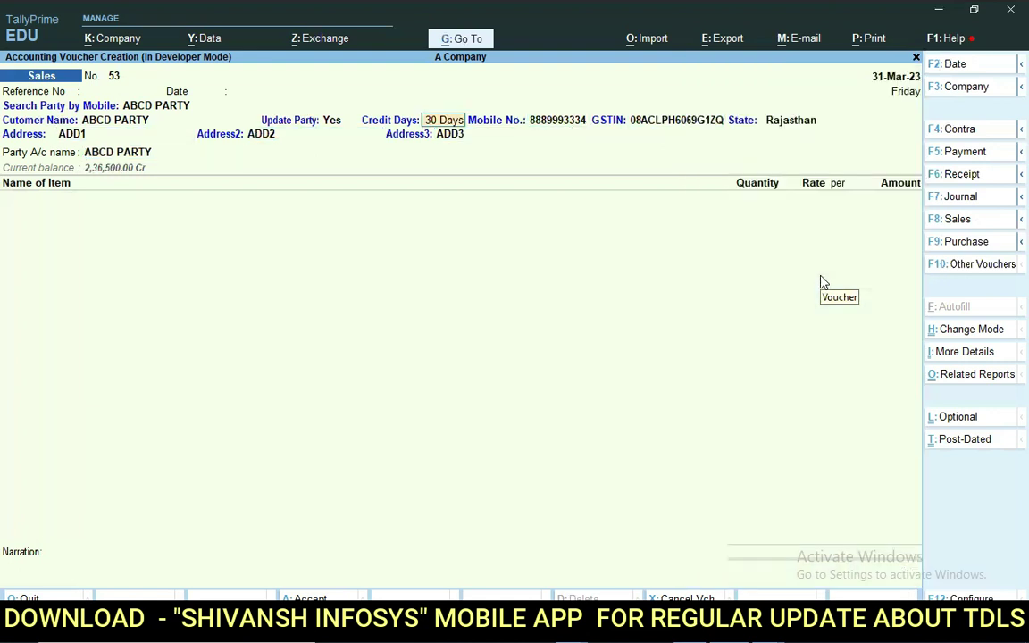
{"action": "key", "text": "BackSpace"}
{"action": "key", "text": "BackSpace"}
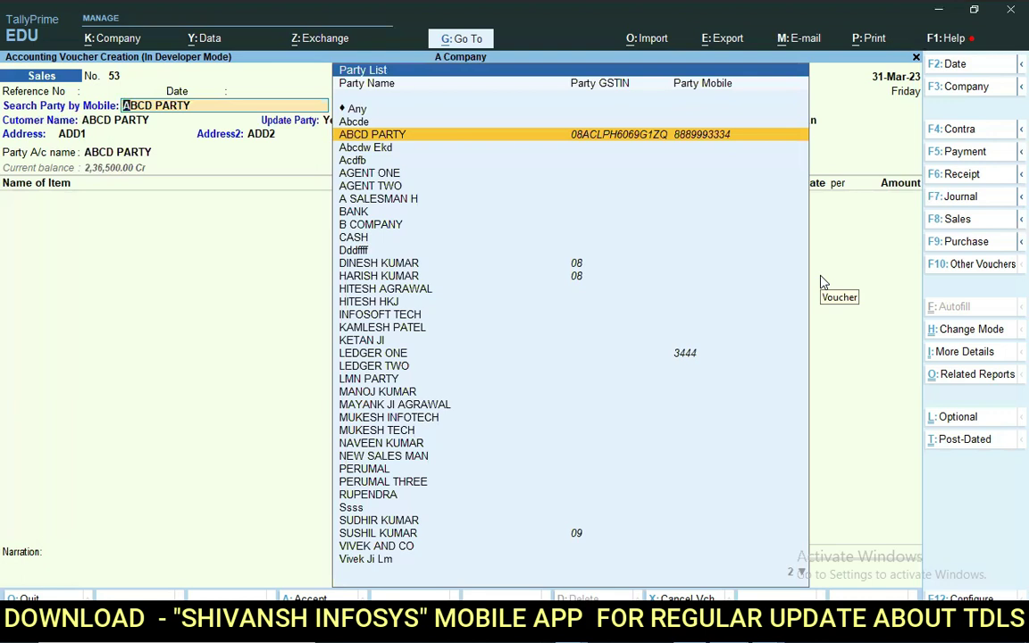
{"action": "key", "text": "Down"}
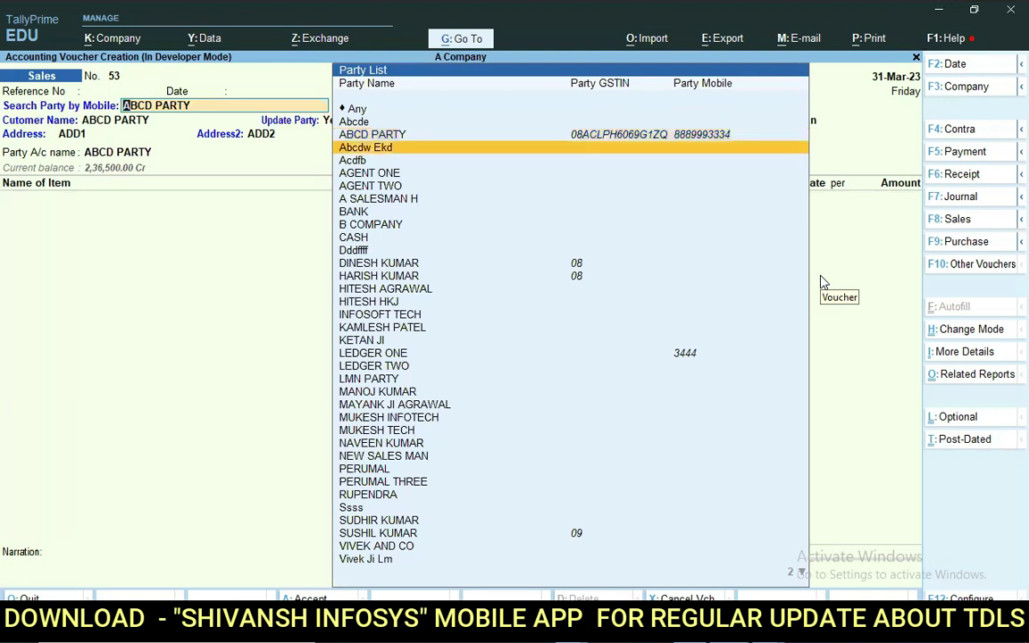
{"action": "key", "text": "Return"}
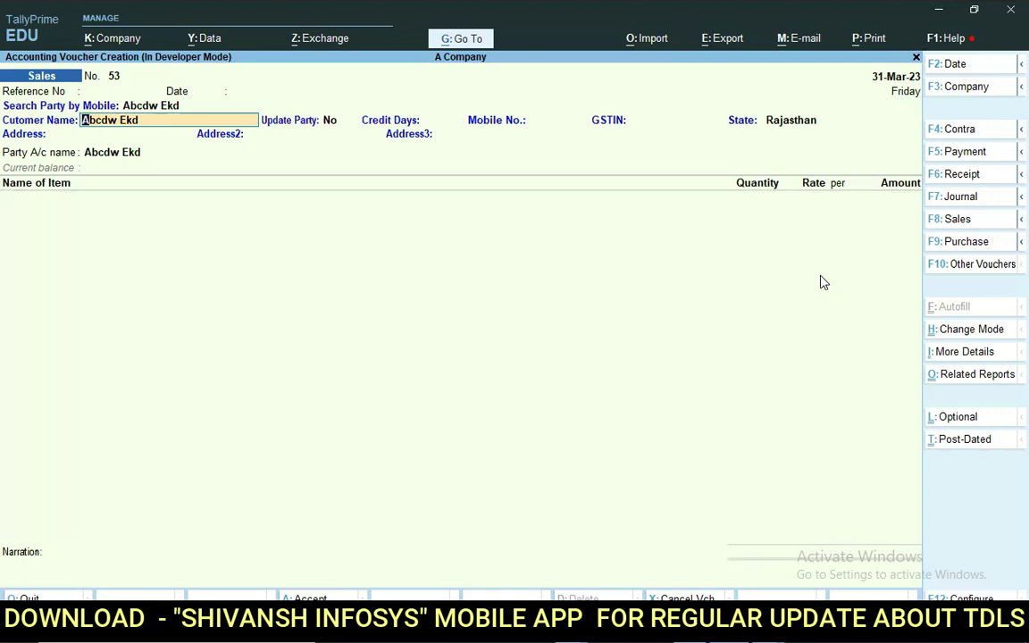
Turn Update Party on for Abcdw Ekd after toggling the choice back and forth.
{"action": "key", "text": "Return"}
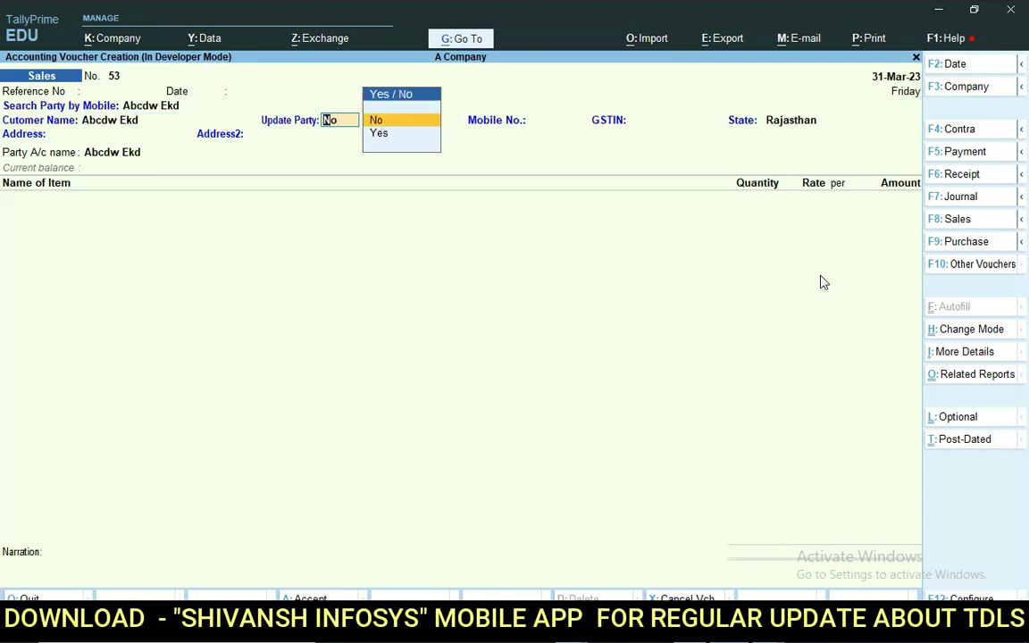
{"action": "key", "text": "Return"}
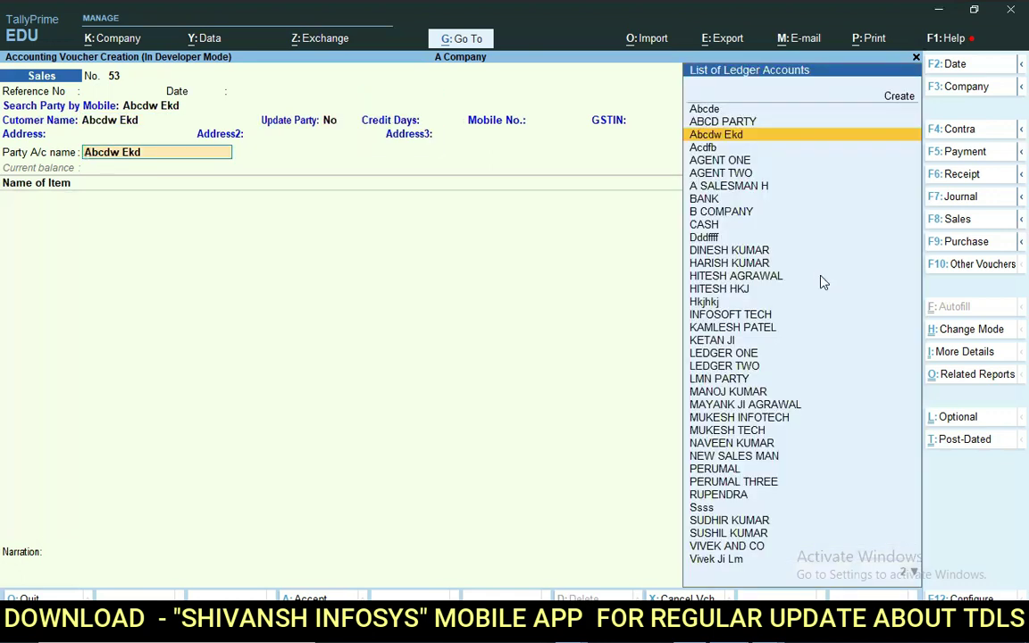
{"action": "key", "text": "BackSpace"}
{"action": "key", "text": "Return"}
{"action": "key", "text": "BackSpace"}
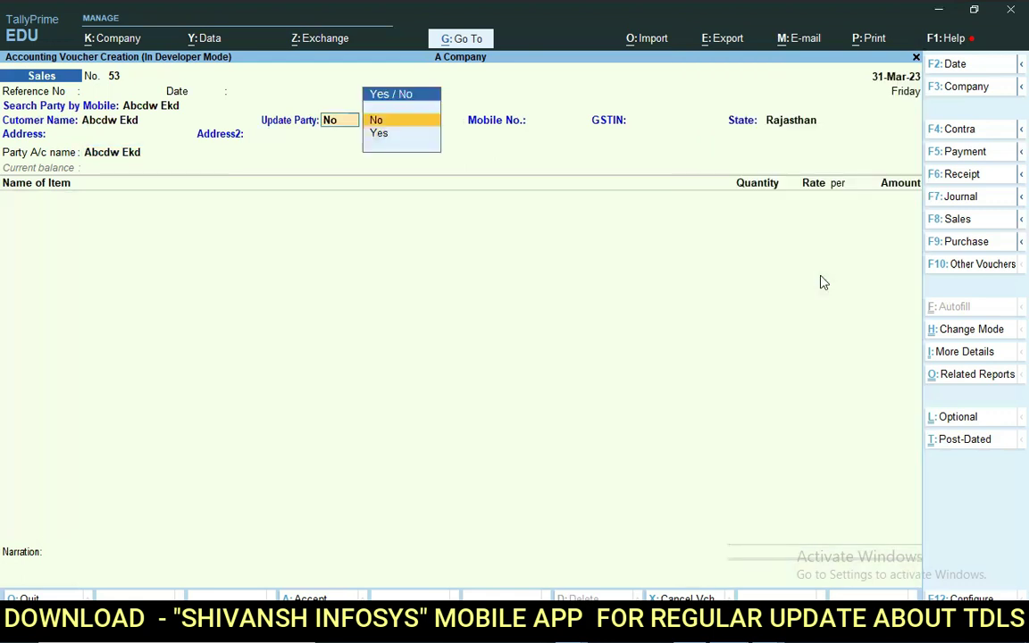
{"action": "key", "text": "Down"}
{"action": "key", "text": "Return"}
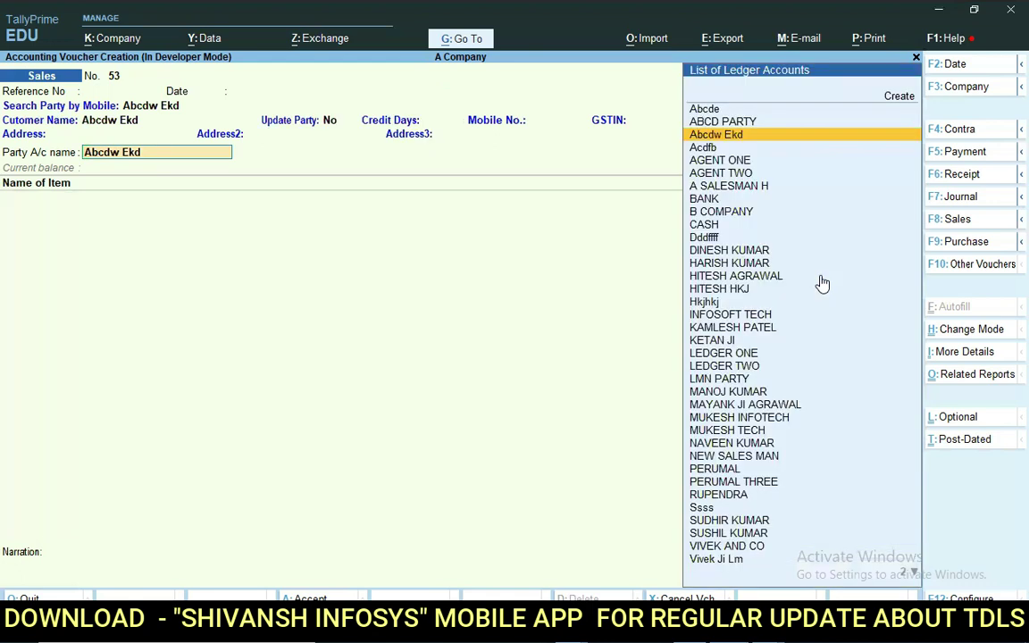
{"action": "key", "text": "Return"}
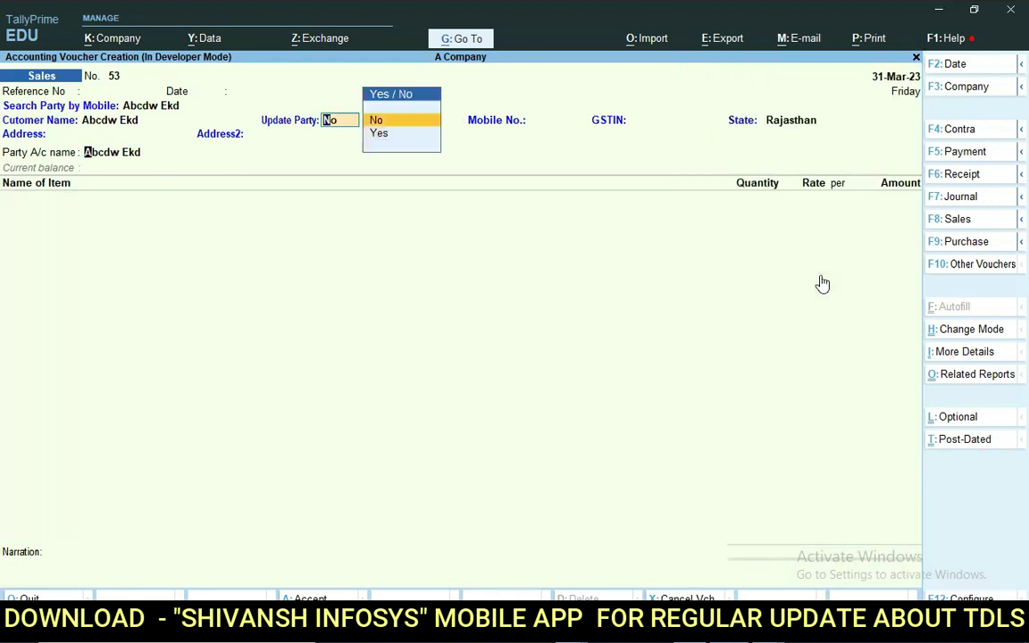
{"action": "key", "text": "Return"}
{"action": "key", "text": "Return"}
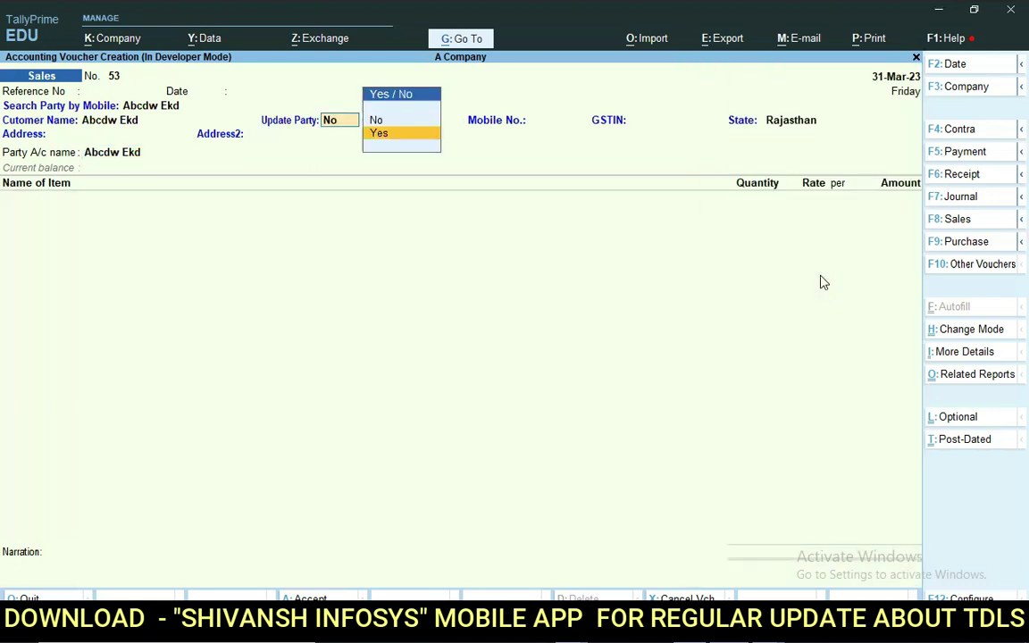
{"action": "key", "text": "Return"}
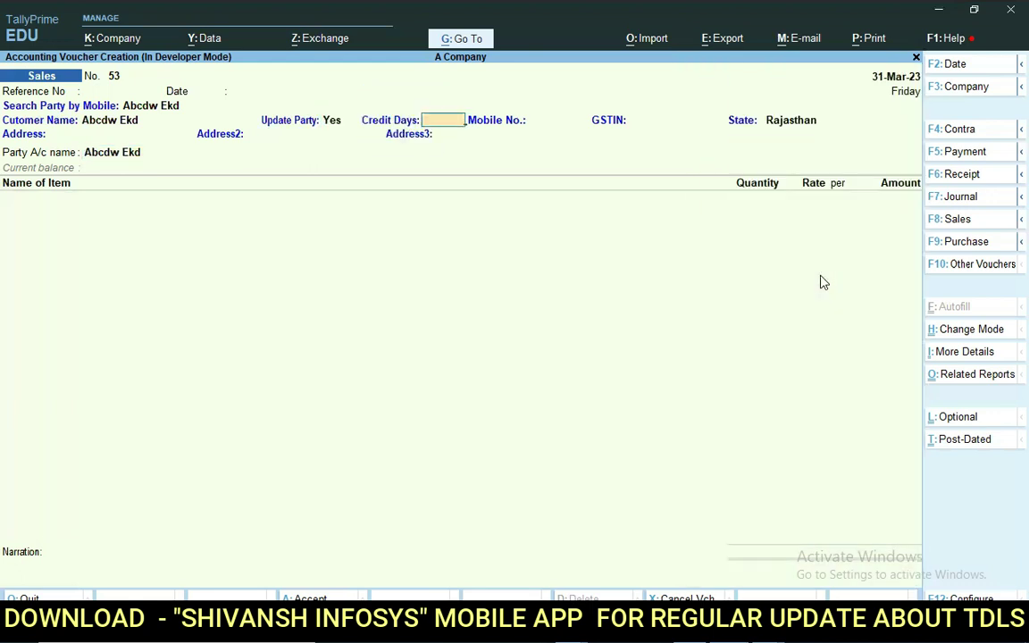
Enter the mobile number, GSTIN 04 (state Chandigarh), and addresses MANDIA ROAD, INDUSTRIAL AREA, PALI.
{"action": "key", "text": "Return"}
{"action": "type", "text": "777888663"}
{"action": "key", "text": "Return"}
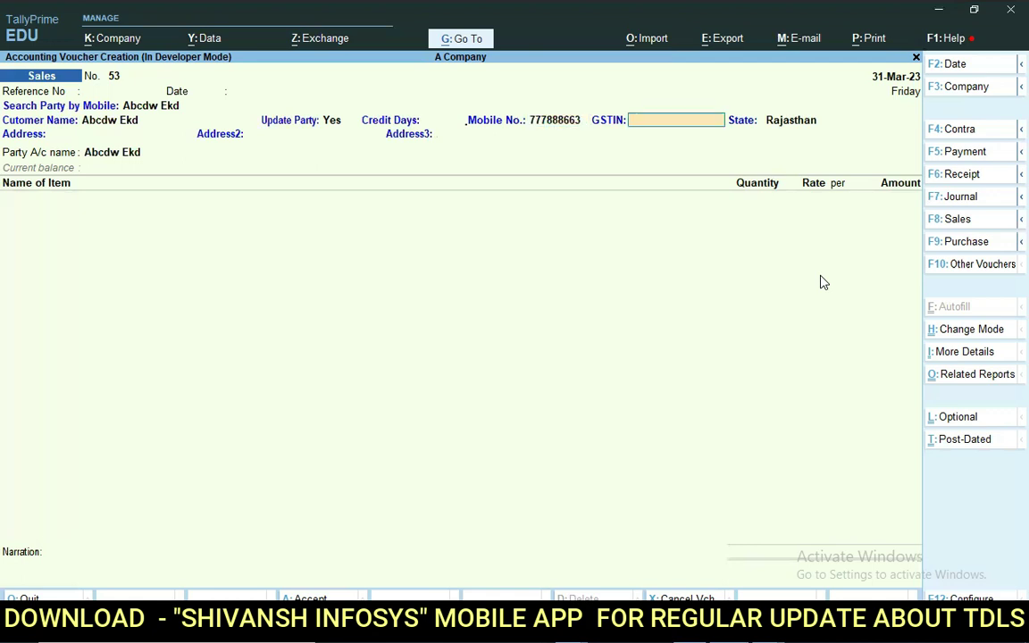
{"action": "type", "text": "04"}
{"action": "key", "text": "Return"}
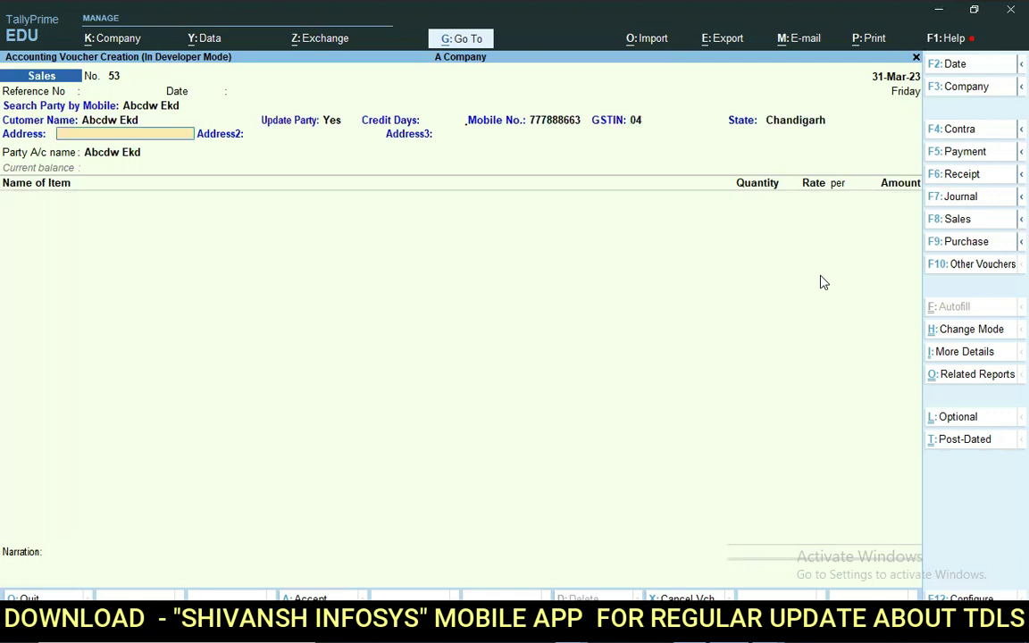
{"action": "type", "text": "MANDIA ROAD"}
{"action": "key", "text": "Return"}
{"action": "key", "text": "BackSpace"}
{"action": "key", "text": "BackSpace"}
{"action": "type", "text": "D"}
{"action": "key", "text": "Return"}
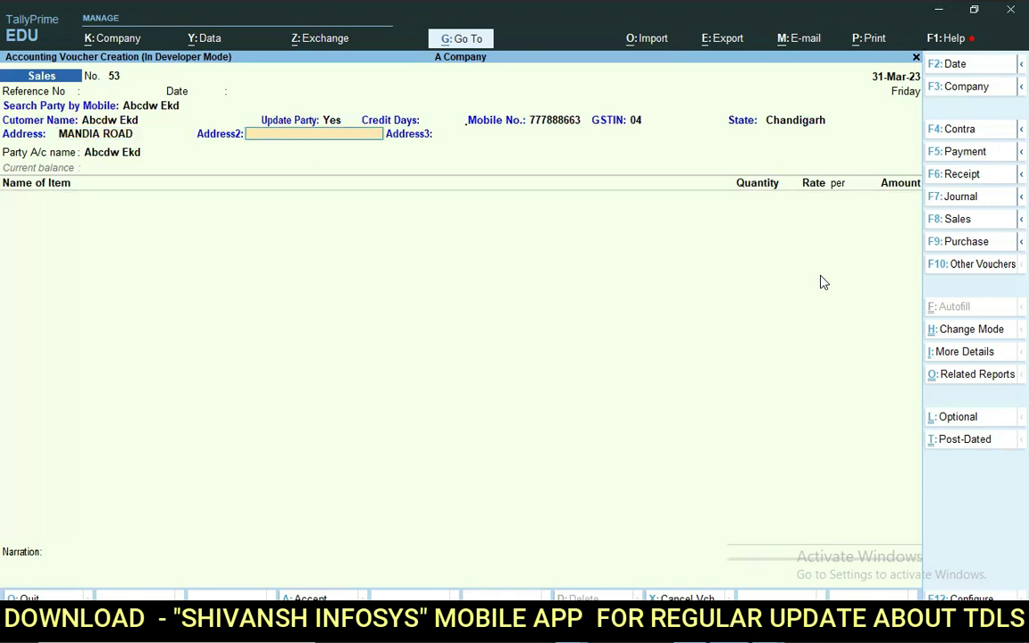
{"action": "type", "text": "INDUSTRIAL AREA"}
{"action": "key", "text": "Return"}
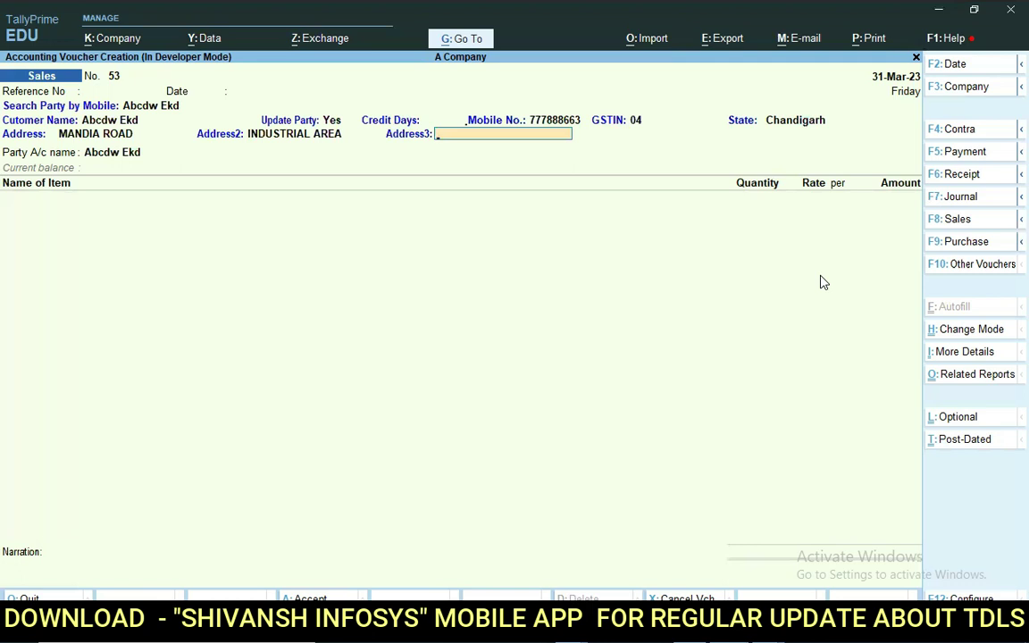
{"action": "type", "text": "PALI"}
{"action": "key", "text": "Return"}
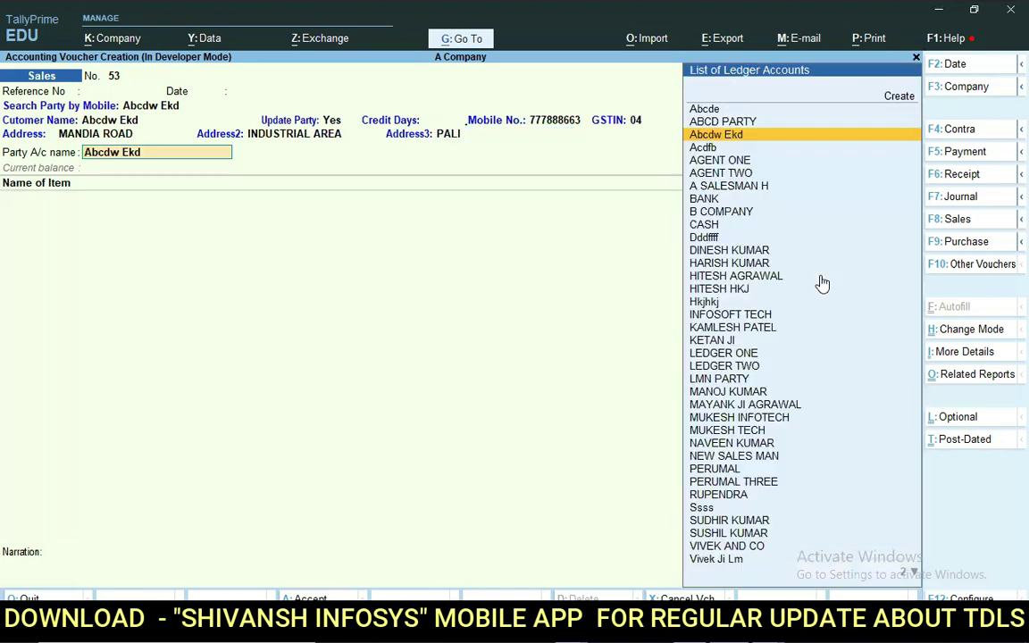
Open the Abcdw Ekd ledger to check its details, then leave it unchanged.
{"action": "key", "text": "ctrl+Return"}
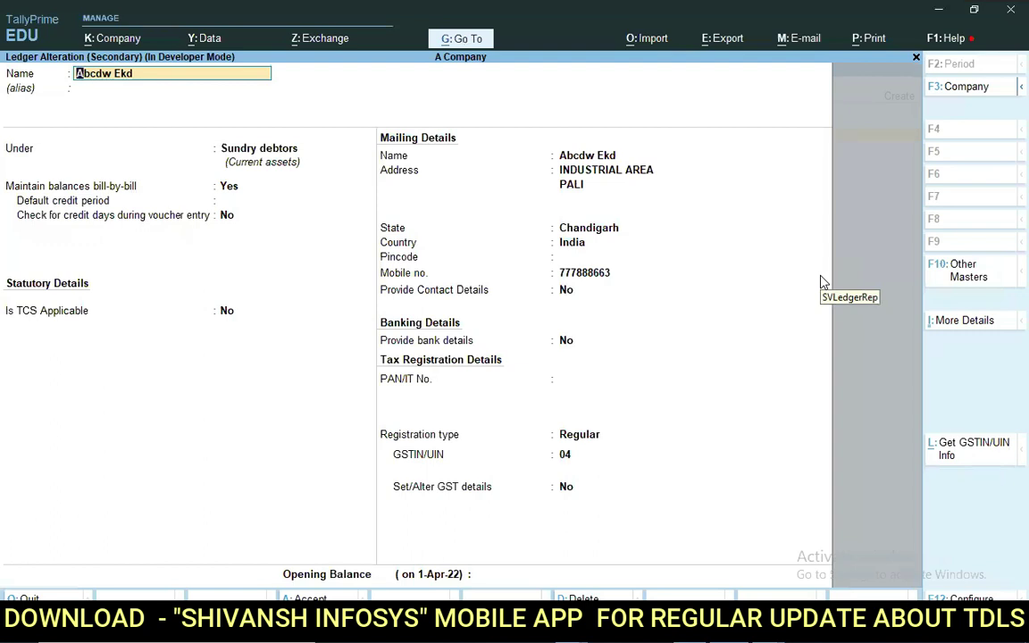
{"action": "key", "text": "Escape"}
{"action": "key", "text": "Escape"}
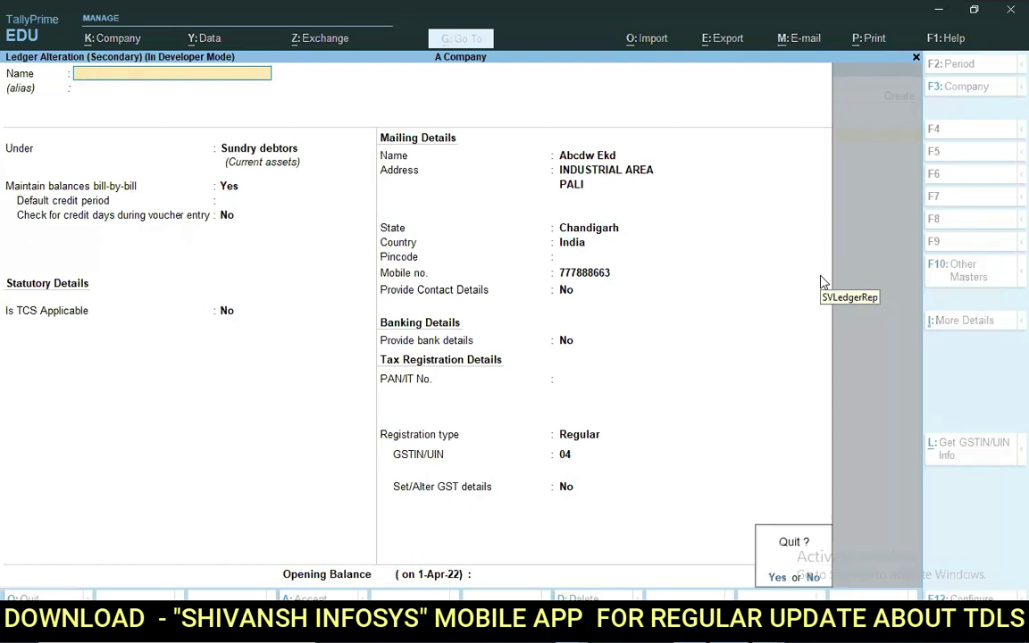
{"action": "key", "text": "y"}
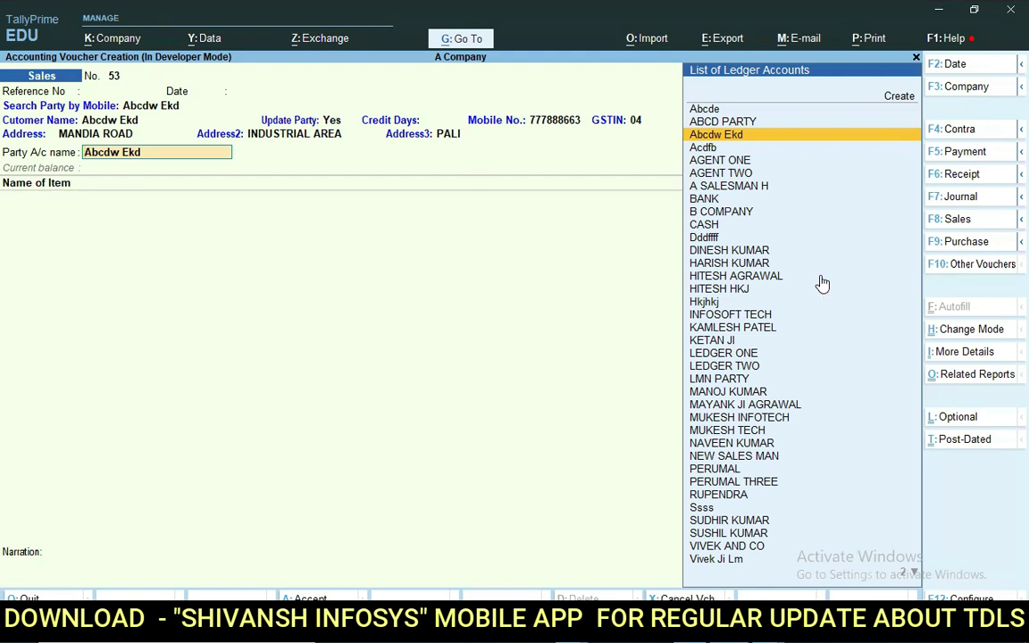
Start creating ledger JSKJKK, abandon it, and bring up the voucher quit prompt.
{"action": "key", "text": "alt+c"}
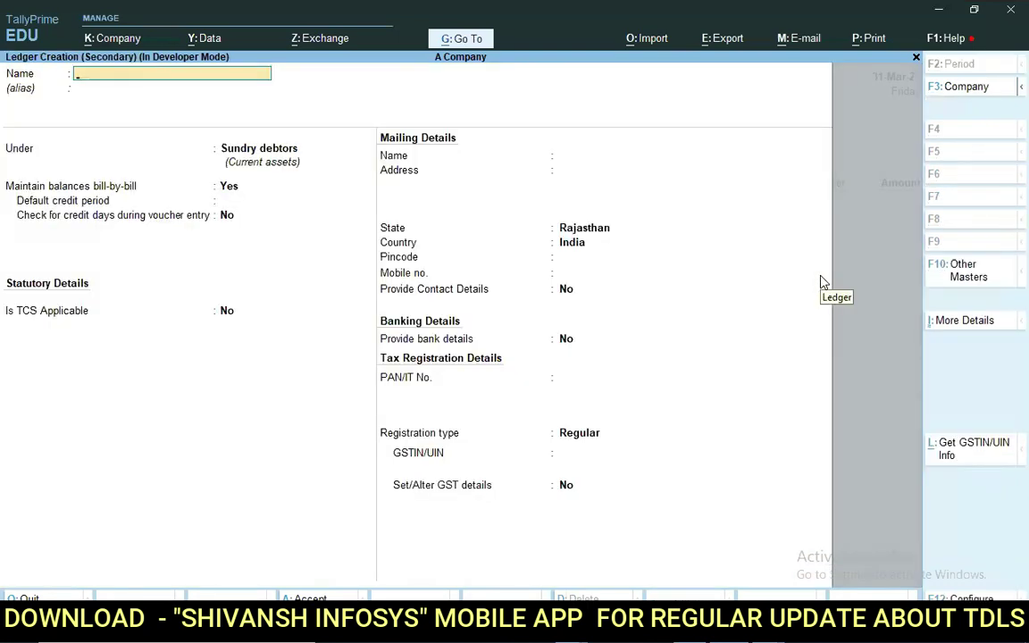
{"action": "type", "text": "JSKJKK"}
{"action": "key", "text": "Return"}
{"action": "key", "text": "Return"}
{"action": "key", "text": "Return"}
{"action": "key", "text": "Return"}
{"action": "key", "text": "Return"}
{"action": "key", "text": "Return"}
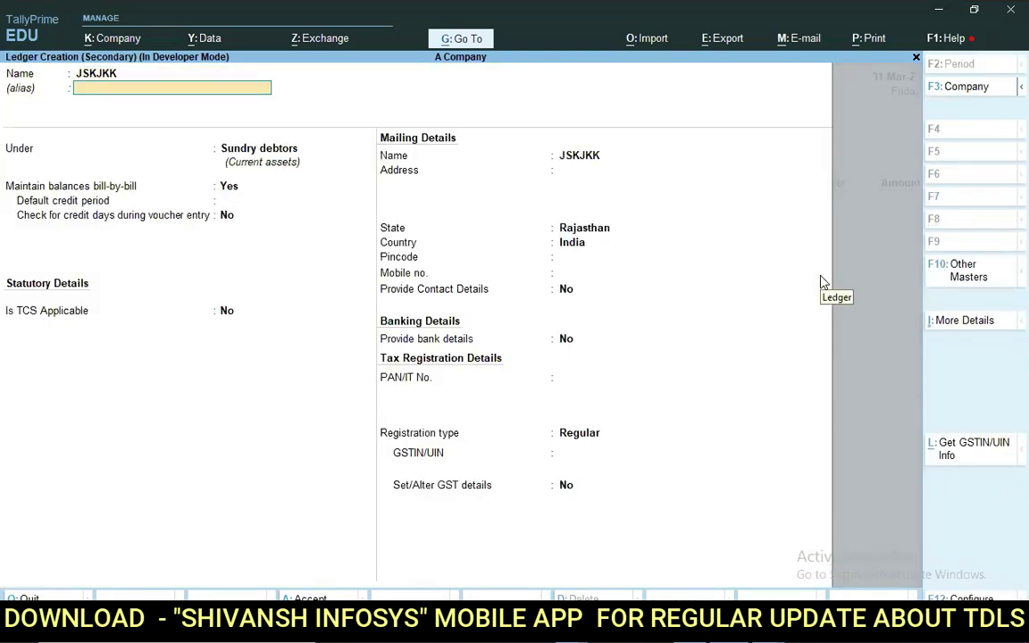
{"action": "key", "text": "Return"}
{"action": "key", "text": "Return"}
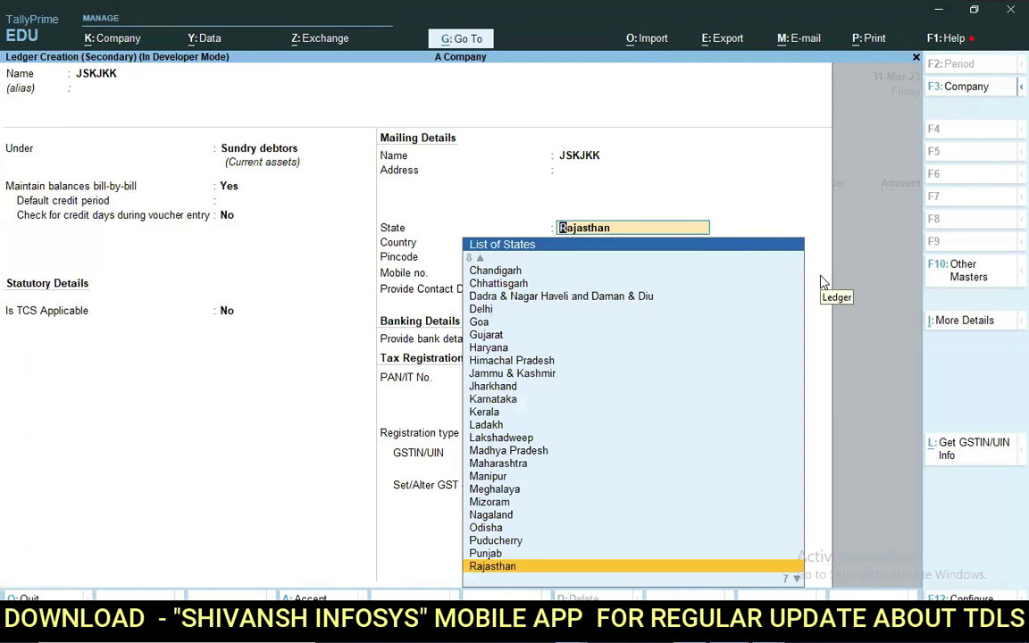
{"action": "key", "text": "Escape"}
{"action": "key", "text": "Escape"}
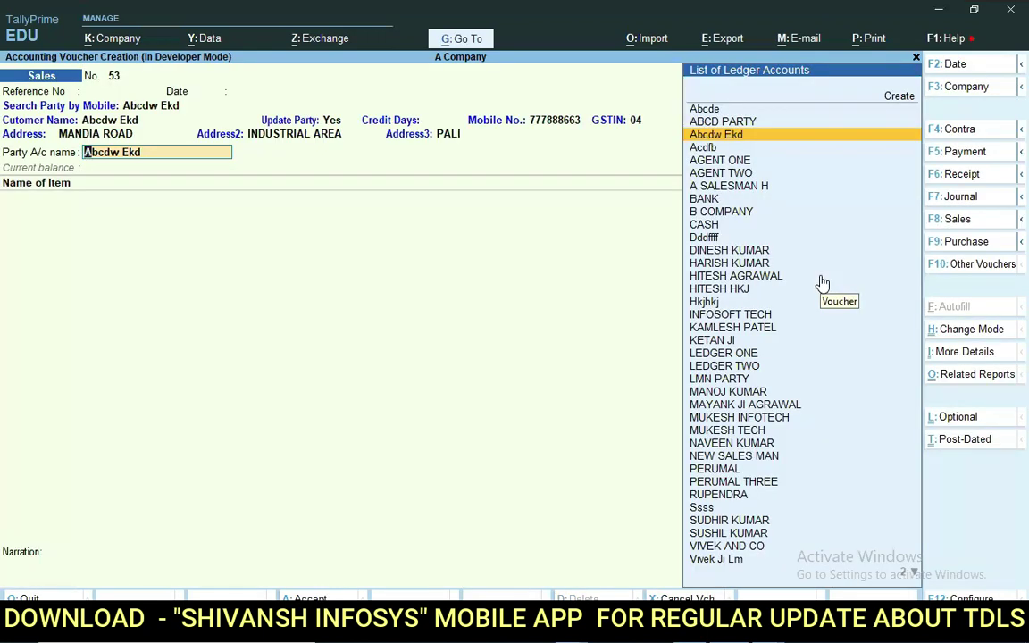
{"action": "key", "text": "Escape"}
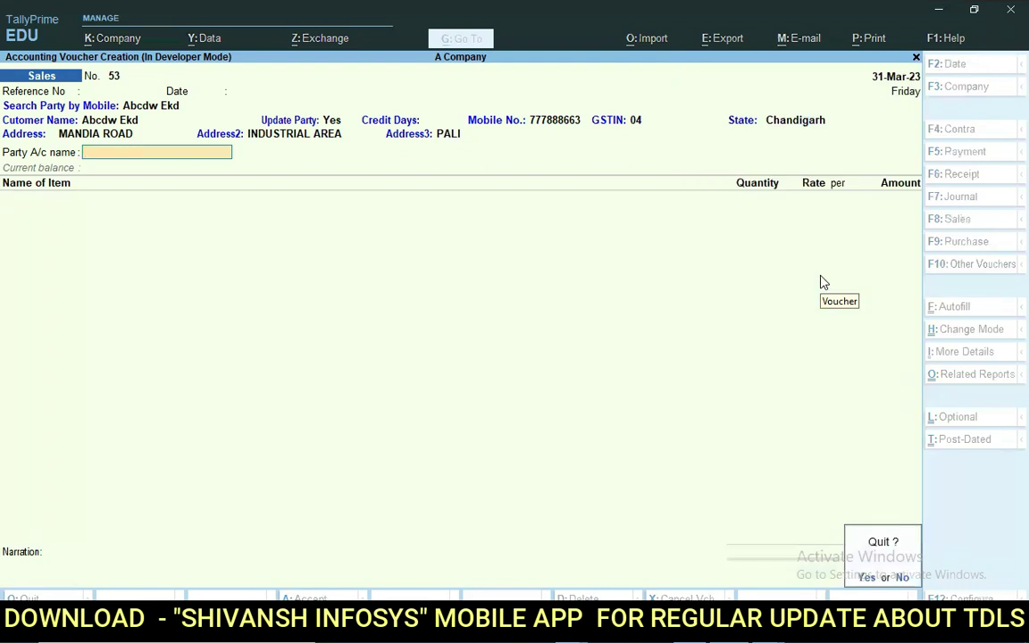
Discard the voucher and start a fresh Sales voucher with party search set to Any.
{"action": "key", "text": "y"}
{"action": "key", "text": "Return"}
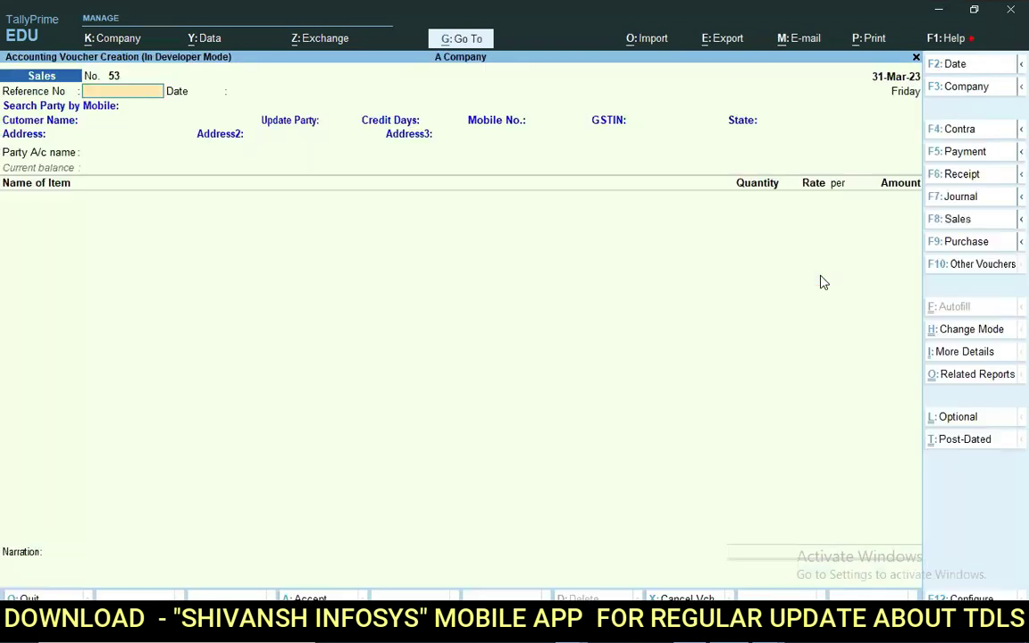
{"action": "key", "text": "Return"}
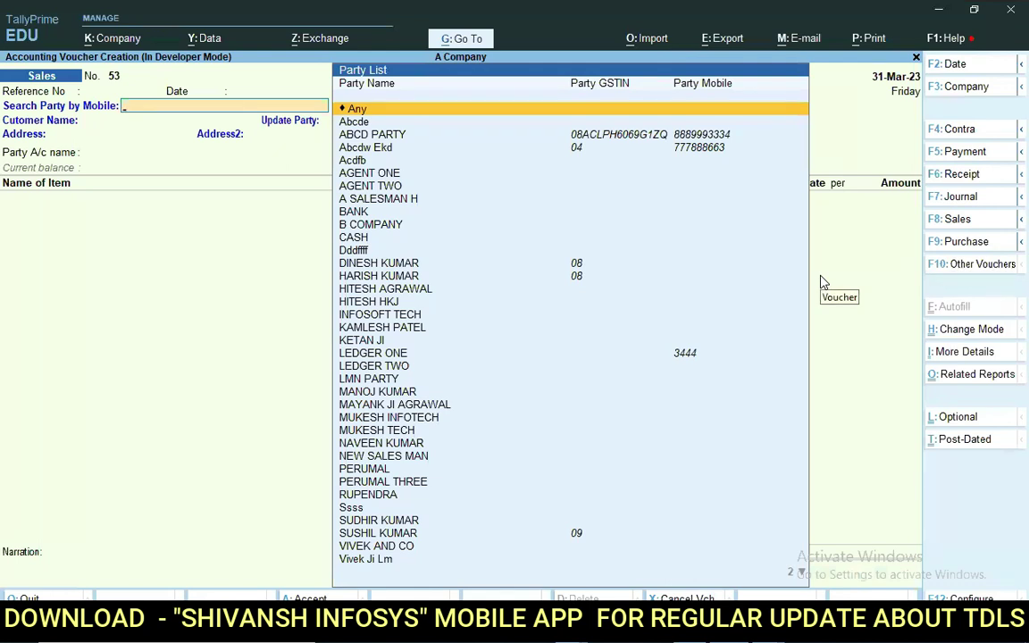
{"action": "key", "text": "Return"}
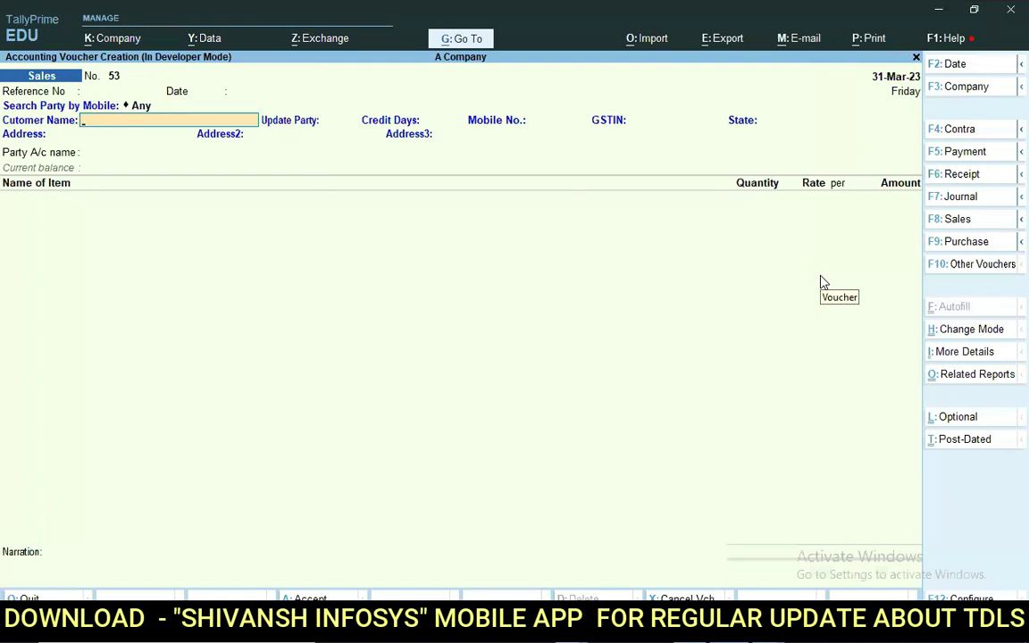
Enter customer name SURESH TEXTILES, 12 credit days and the customer's mobile number.
{"action": "type", "text": "SURESJ"}
{"action": "key", "text": "BackSpace"}
{"action": "type", "text": "H TEXTILES"}
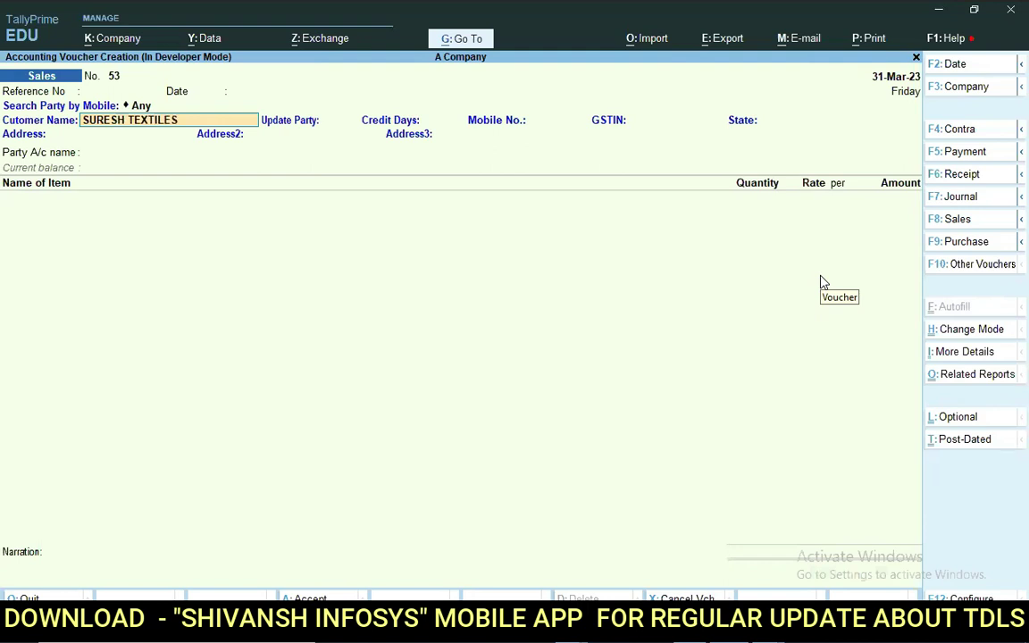
{"action": "key", "text": "Return"}
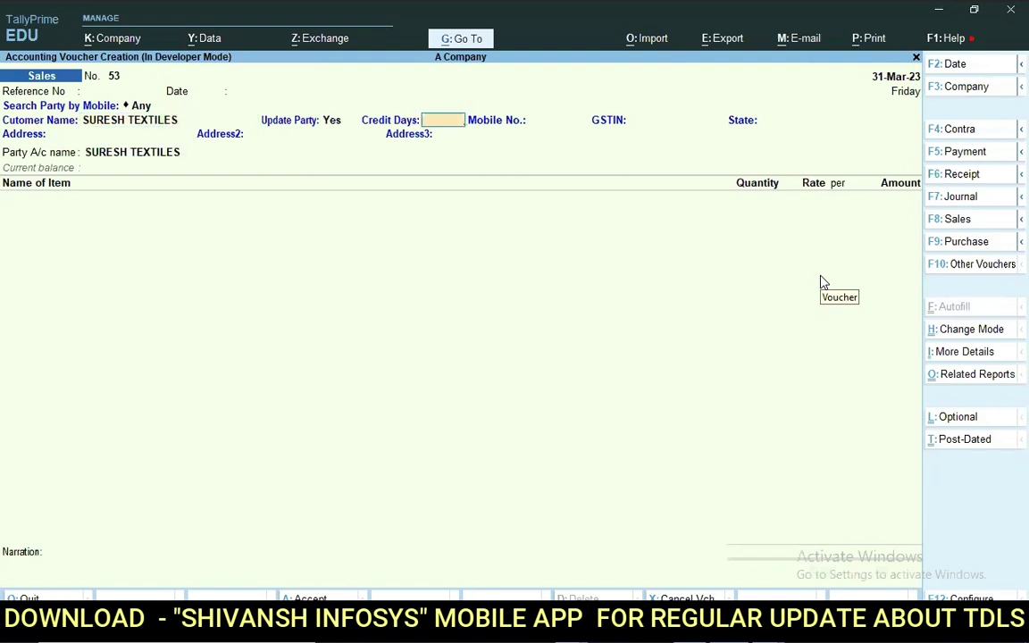
{"action": "type", "text": "12 Days"}
{"action": "key", "text": "Return"}
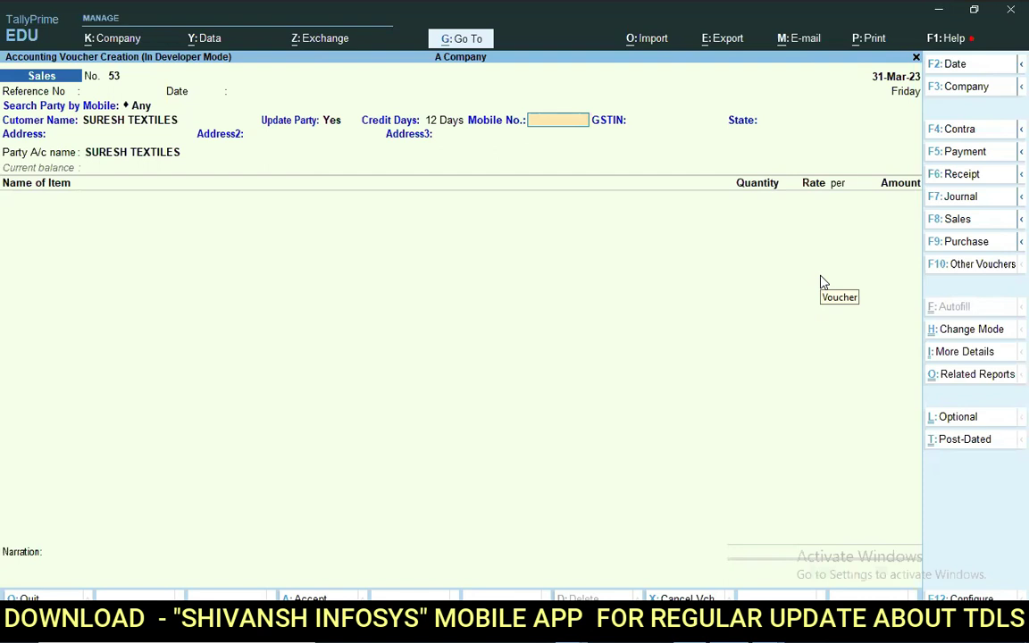
{"action": "key", "text": "BackSpace"}
{"action": "key", "text": "Return"}
{"action": "type", "text": "1232456788"}
{"action": "key", "text": "Return"}
Enter GSTIN 11 and address lines SAMPLE ADDRESS1, ADDREWSSS2 and ADDRESSS3.
{"action": "type", "text": "11"}
{"action": "key", "text": "Return"}
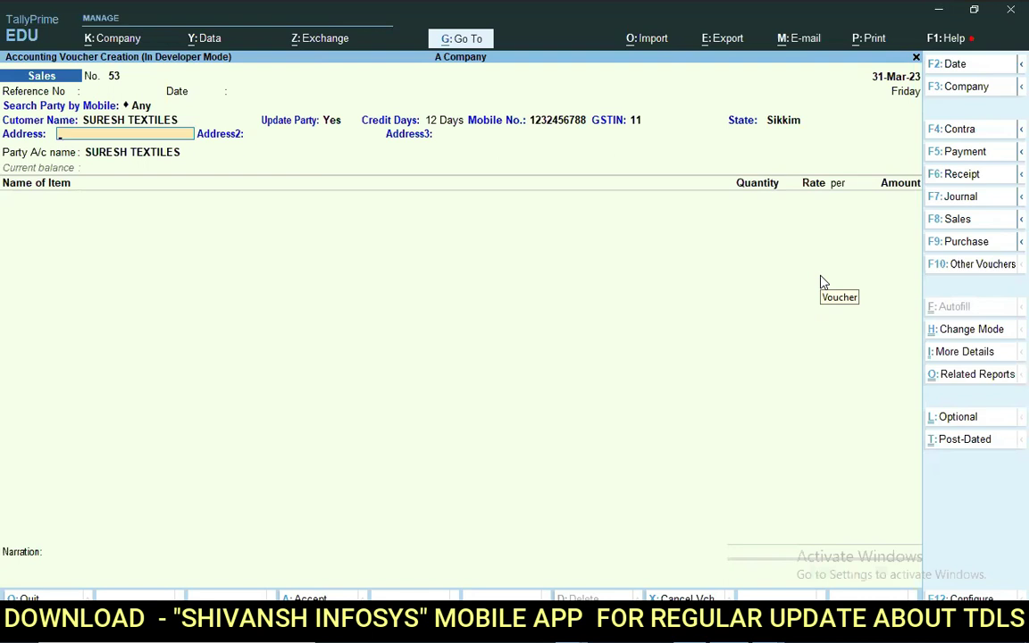
{"action": "type", "text": "SAMPLE ADDRESS1"}
{"action": "key", "text": "Return"}
{"action": "type", "text": "ADDREWS"}
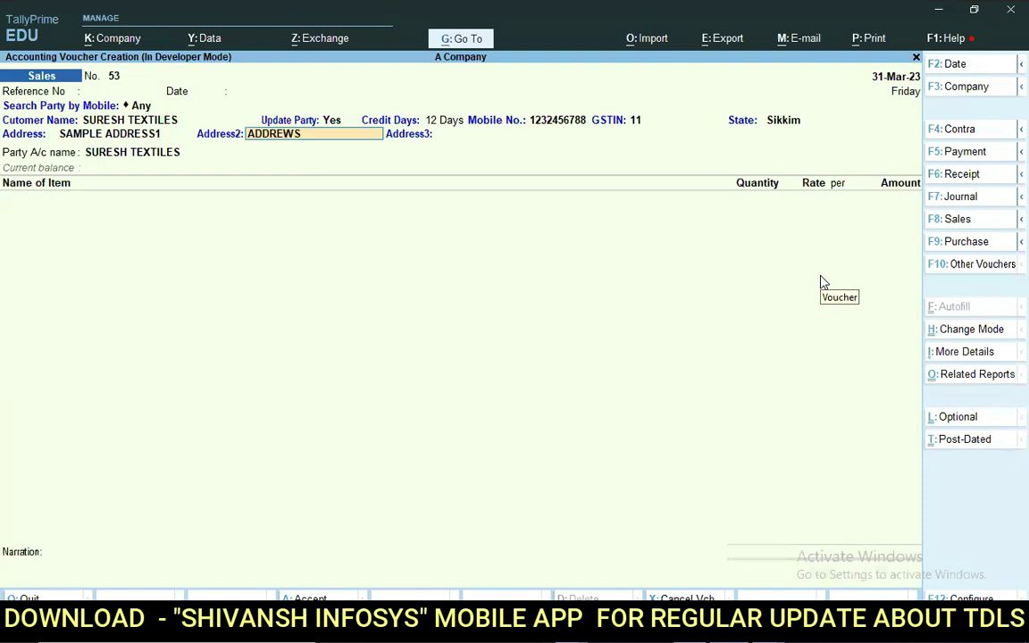
{"action": "type", "text": "SS2"}
{"action": "key", "text": "Return"}
{"action": "type", "text": "ADDRESSS3"}
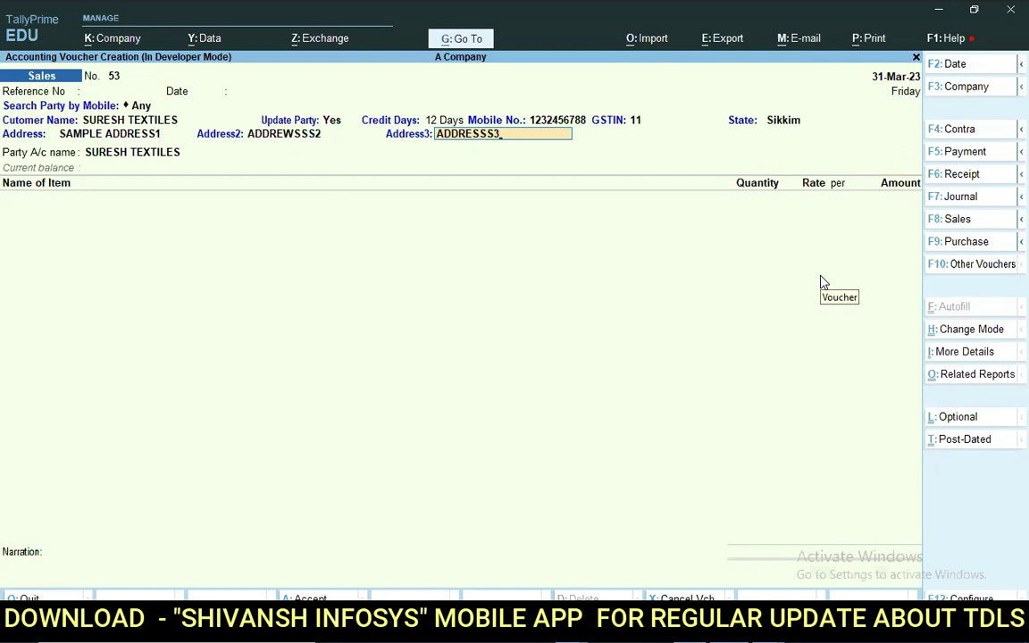
{"action": "key", "text": "Return"}
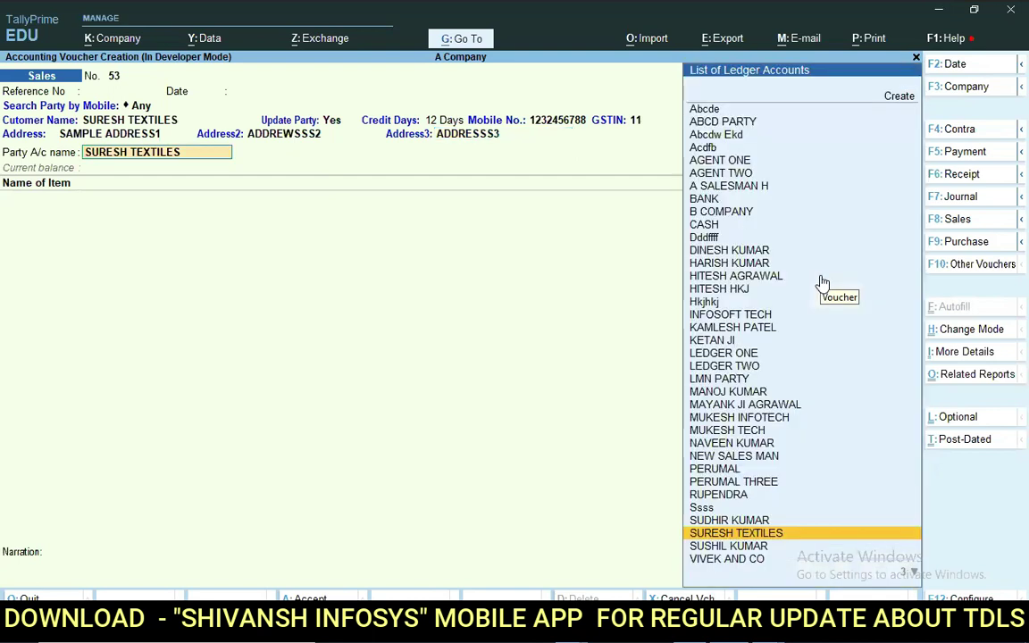
Review the SURESH TEXTILES ledger's address, Sikkim, mobile and GSTIN 11, then leave it unchanged and exit the voucher.
{"action": "key", "text": "ctrl+Return"}
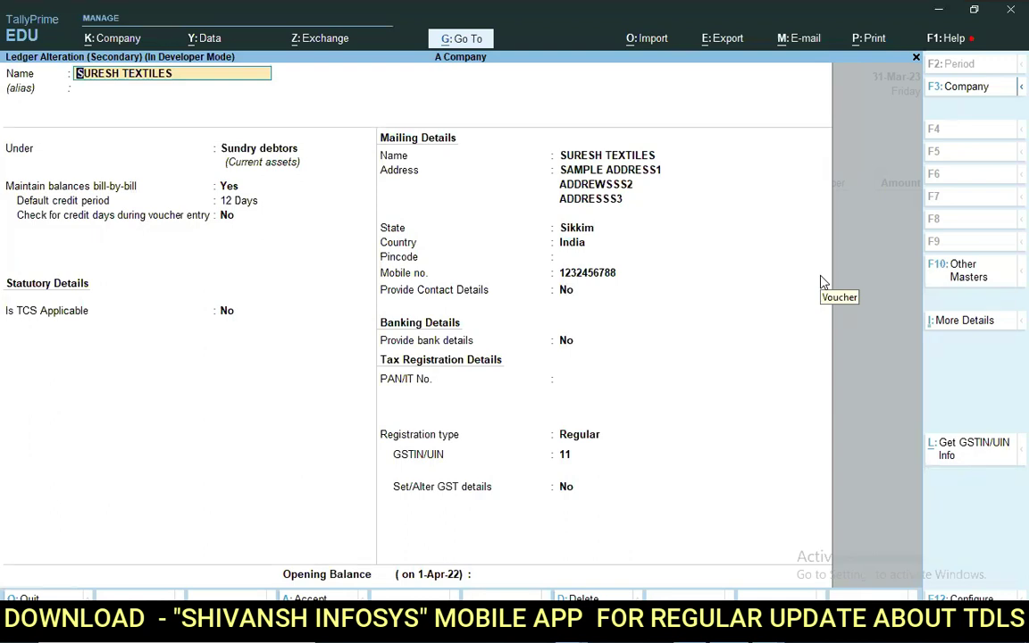
{"action": "key", "text": "Escape"}
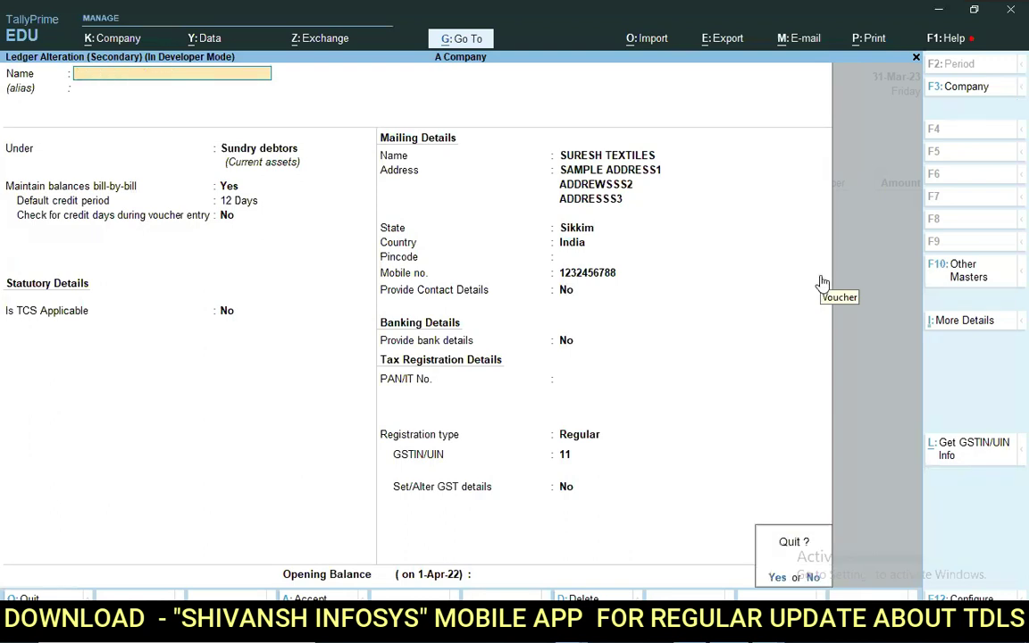
{"action": "key", "text": "y"}
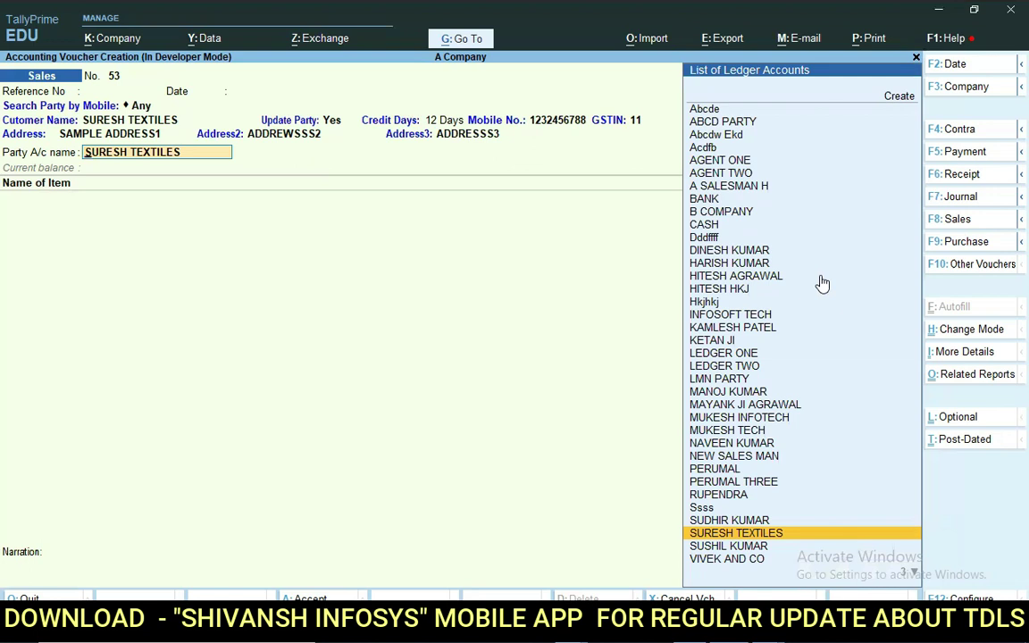
{"action": "key", "text": "Escape"}
Start a new sales voucher with customer VIKRAM TEXTILES, skipping credit days and entering a mobile number.
{"action": "key", "text": "y"}
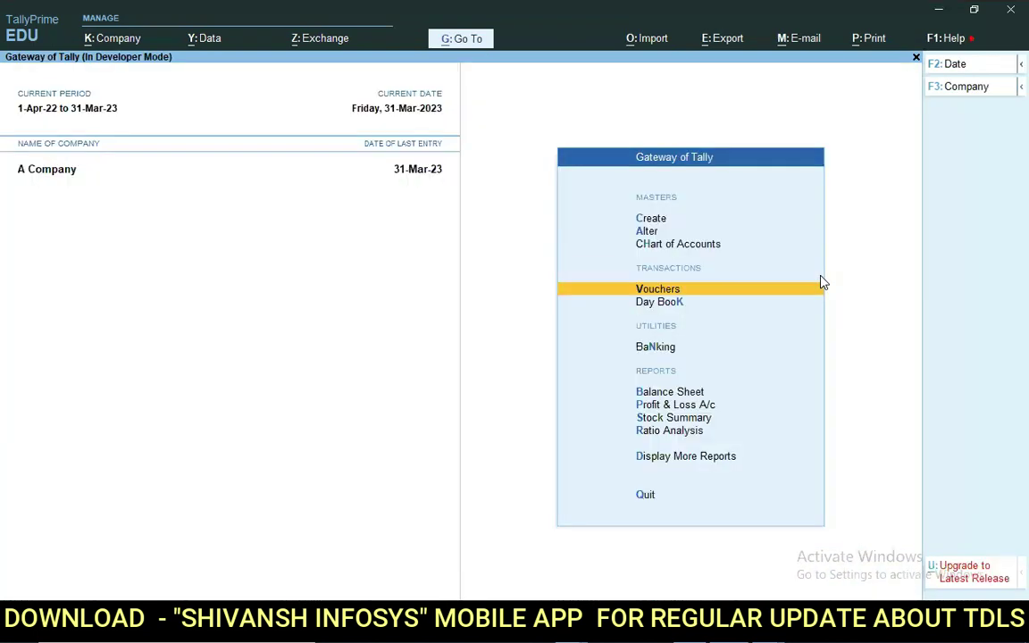
{"action": "key", "text": "Return"}
{"action": "key", "text": "Return"}
{"action": "key", "text": "Return"}
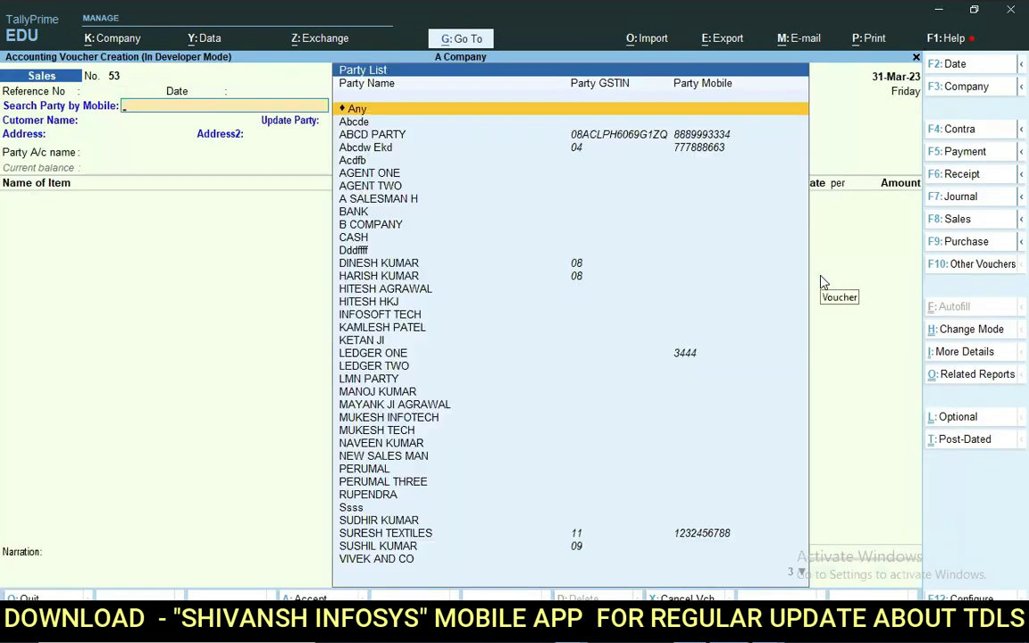
{"action": "key", "text": "Return"}
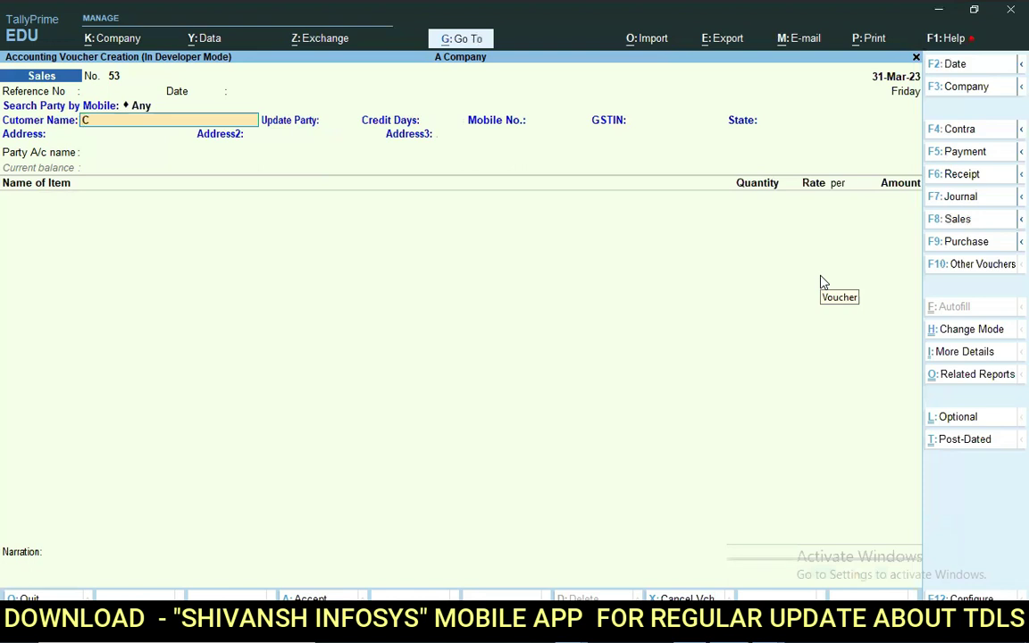
{"action": "type", "text": "VIKRAM TEXTILES"}
{"action": "key", "text": "Return"}
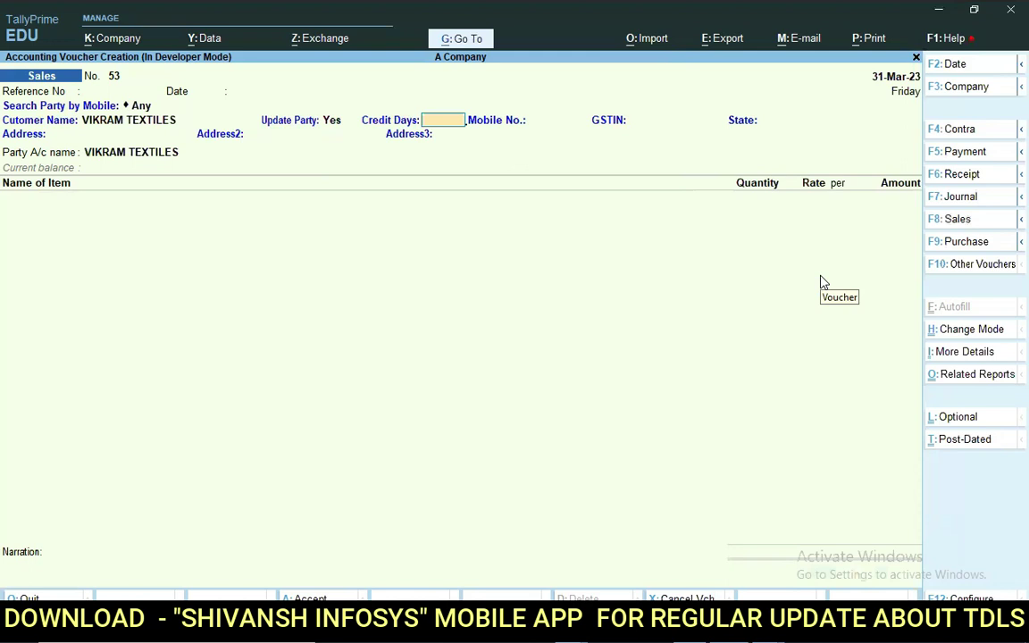
{"action": "key", "text": "Return"}
{"action": "type", "text": "123"}
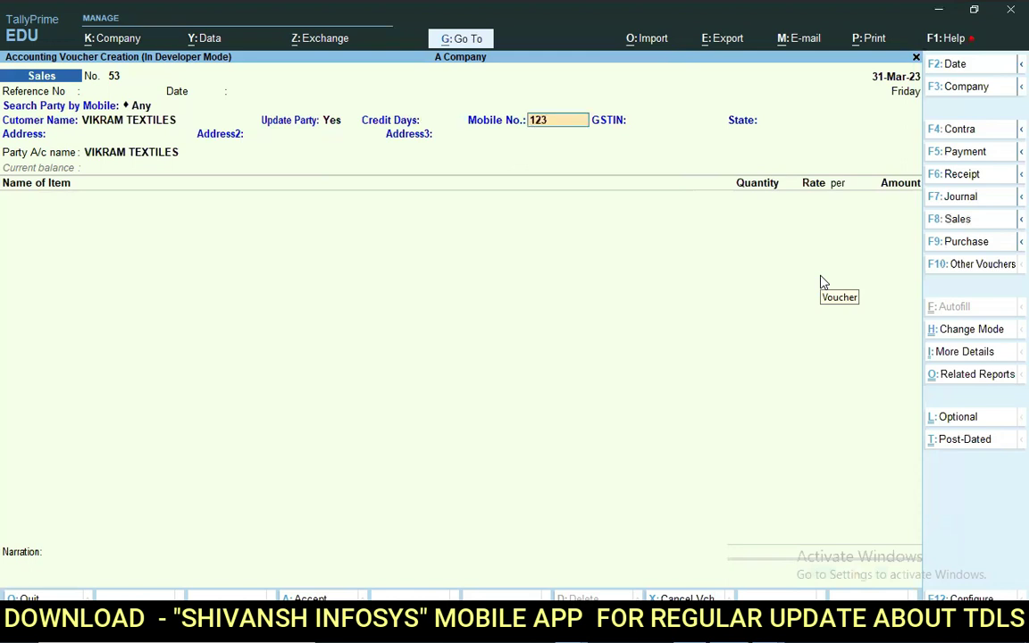
{"action": "type", "text": "45678900"}
{"action": "key", "text": "Return"}
Enter GSTIN 08 (Rajasthan) and address lines A1, A2, A3, then check the VIKRAM TEXTILES ledger.
{"action": "type", "text": "08"}
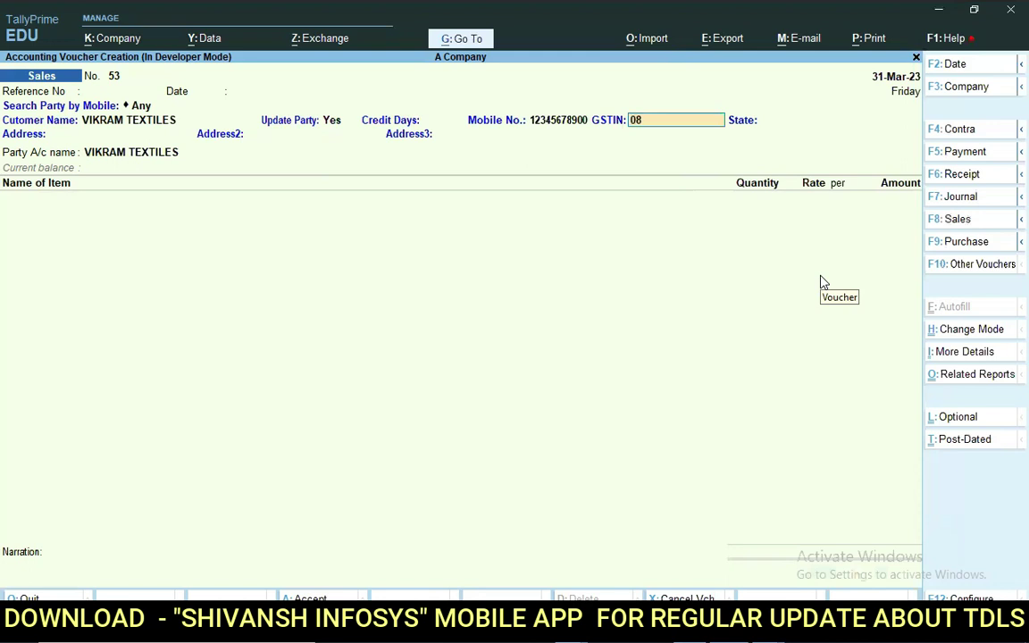
{"action": "key", "text": "Return"}
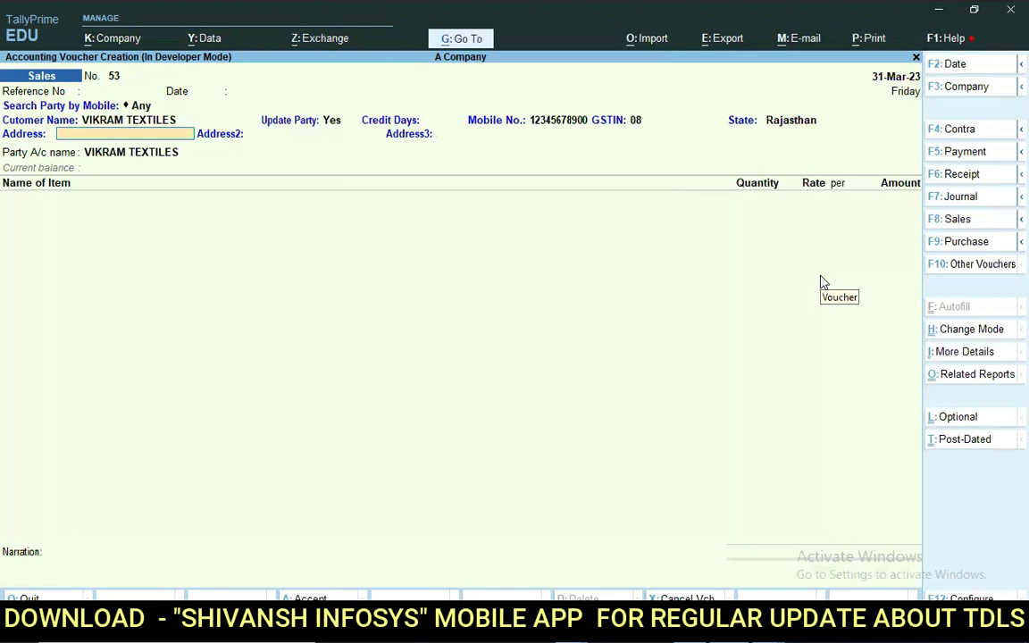
{"action": "type", "text": "A1"}
{"action": "key", "text": "Return"}
{"action": "type", "text": "A2"}
{"action": "key", "text": "Return"}
{"action": "type", "text": "A3"}
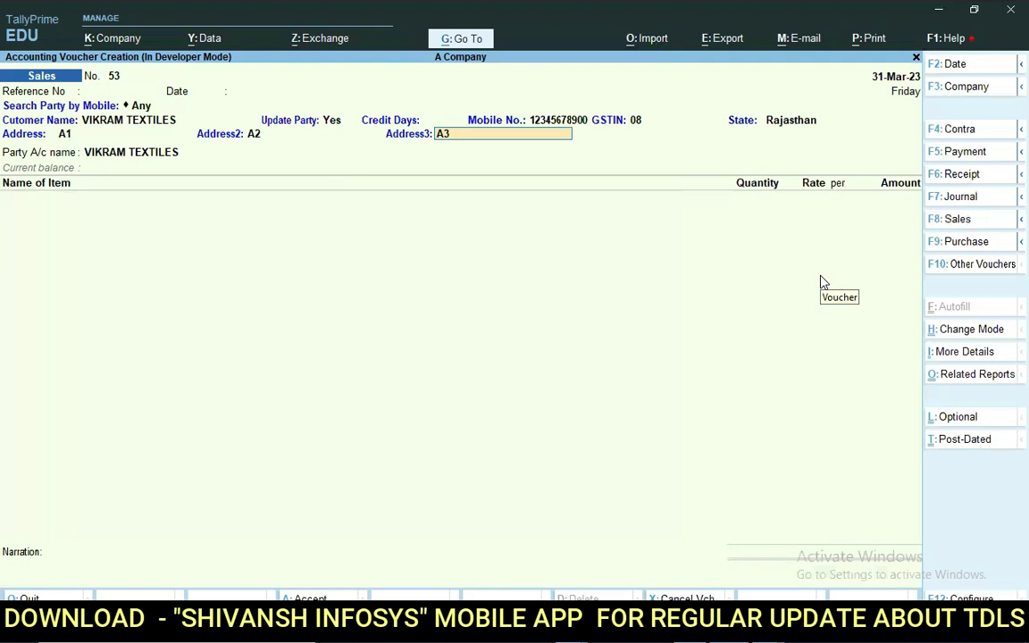
{"action": "key", "text": "Return"}
{"action": "key", "text": "ctrl+Return"}
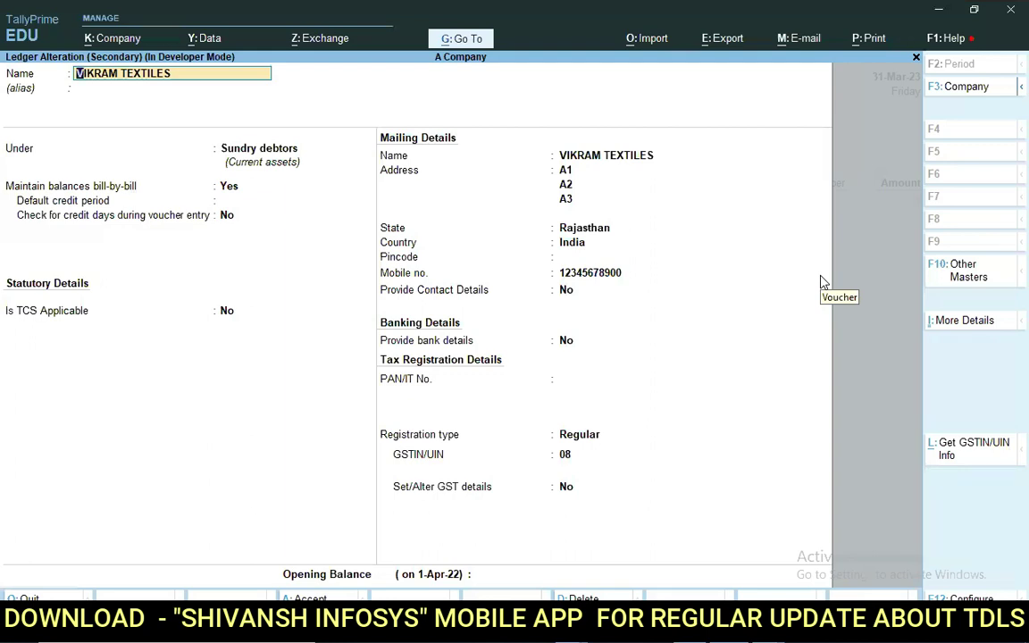
Quit the VIKRAM TEXTILES ledger alteration without saving and abandon the voucher.
{"action": "key", "text": "BackSpace"}
{"action": "key", "text": "Escape"}
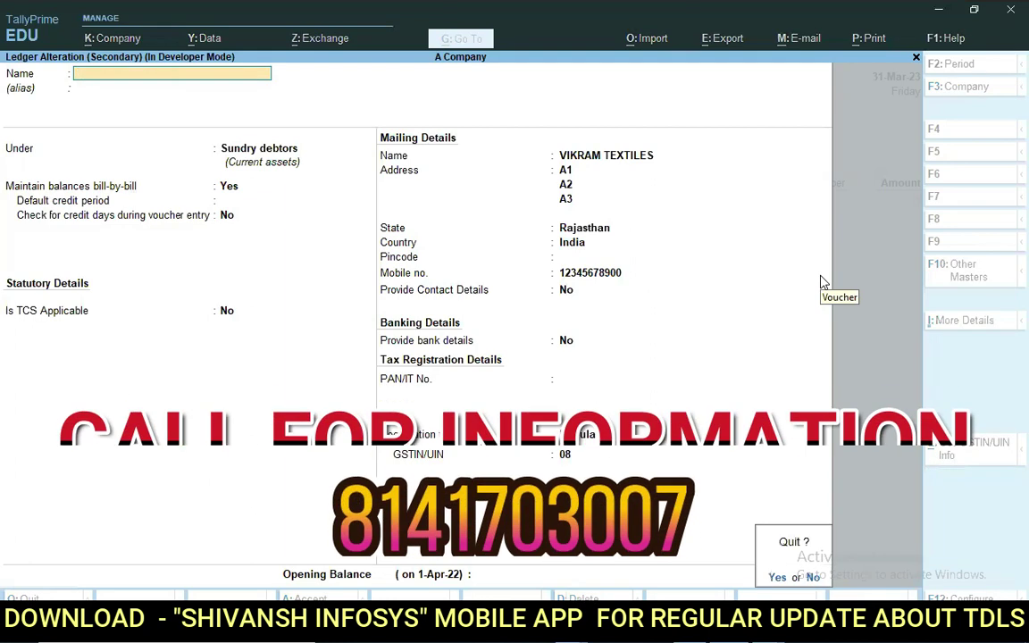
{"action": "key", "text": "Return"}
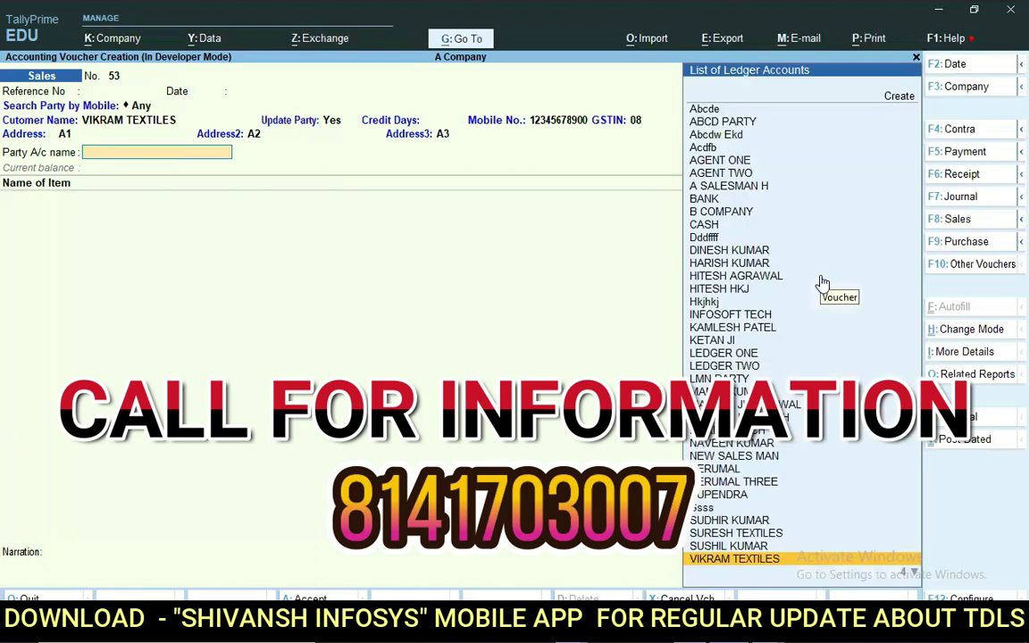
{"action": "key", "text": "Escape"}
Start a new sales voucher and pick SURESH TEXTILES from the party search list.
{"action": "key", "text": "Return"}
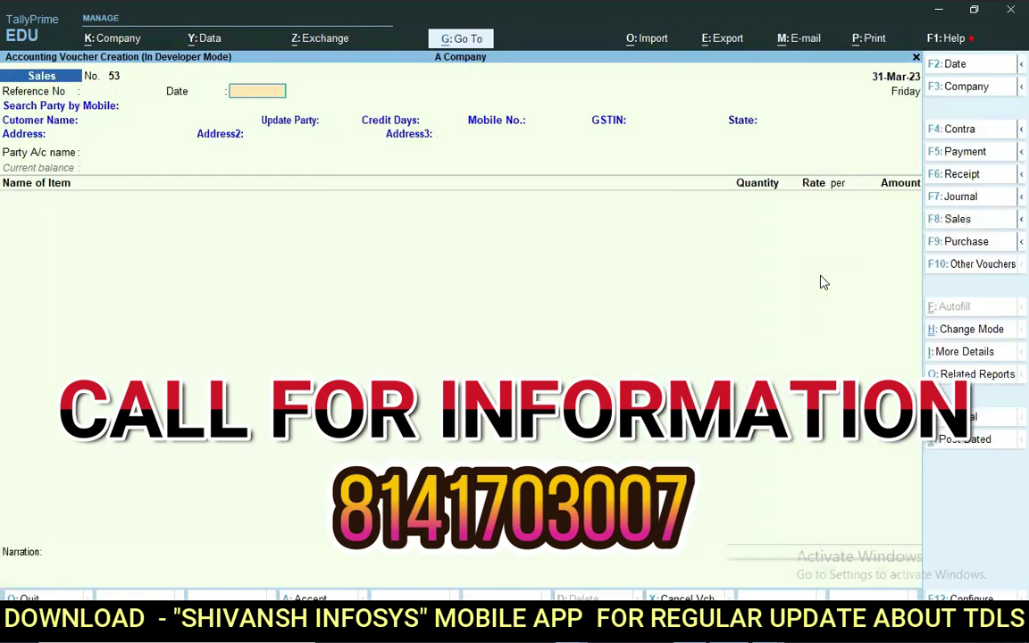
{"action": "key", "text": "Return"}
{"action": "key", "text": "Down"}
{"action": "key", "text": "Down"}
{"action": "key", "text": "Down"}
{"action": "key", "text": "Down"}
{"action": "key", "text": "Down"}
{"action": "key", "text": "Down"}
{"action": "key", "text": "Down"}
{"action": "key", "text": "Down"}
{"action": "key", "text": "Down"}
{"action": "key", "text": "Down"}
{"action": "key", "text": "Down"}
{"action": "key", "text": "Down"}
{"action": "key", "text": "Down"}
{"action": "key", "text": "Down"}
{"action": "key", "text": "Down"}
{"action": "key", "text": "Down"}
{"action": "key", "text": "Down"}
{"action": "key", "text": "Down"}
{"action": "key", "text": "Down"}
{"action": "key", "text": "Down"}
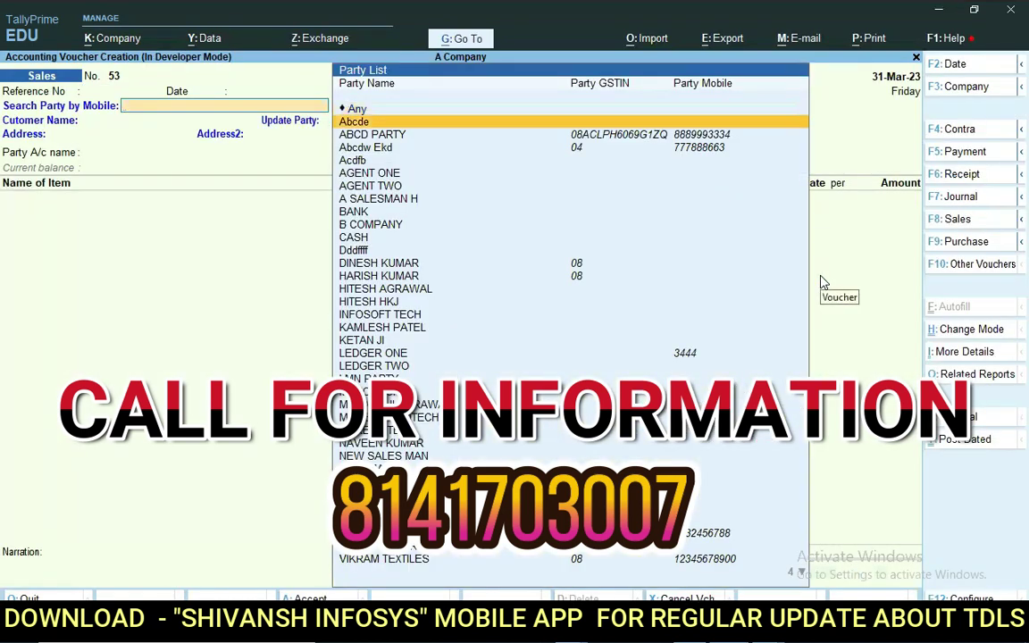
{"action": "key", "text": "Down"}
{"action": "key", "text": "Down"}
{"action": "key", "text": "Down"}
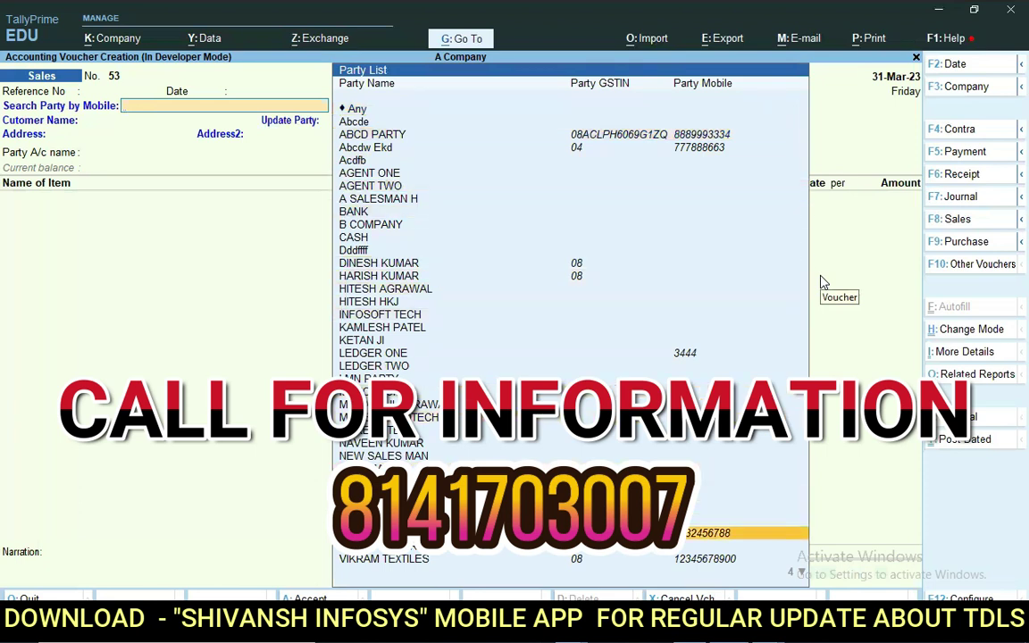
{"action": "key", "text": "Return"}
Keep Update Party as No and confirm Party Details show SURESH TEXTILES with Sikkim and GSTIN 11.
{"action": "key", "text": "Return"}
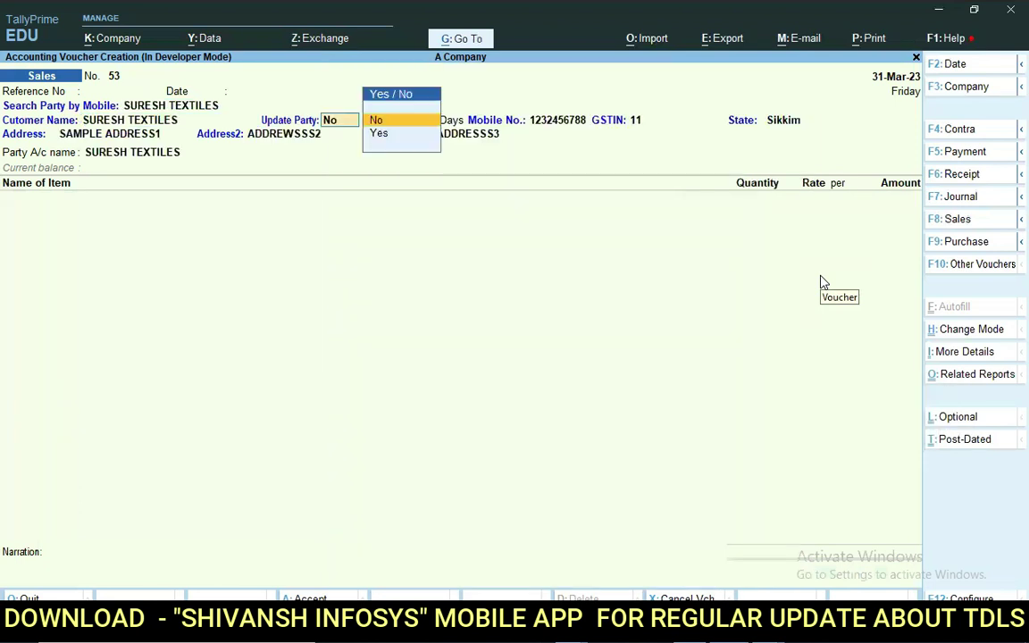
{"action": "key", "text": "BackSpace"}
{"action": "key", "text": "Return"}
{"action": "key", "text": "Return"}
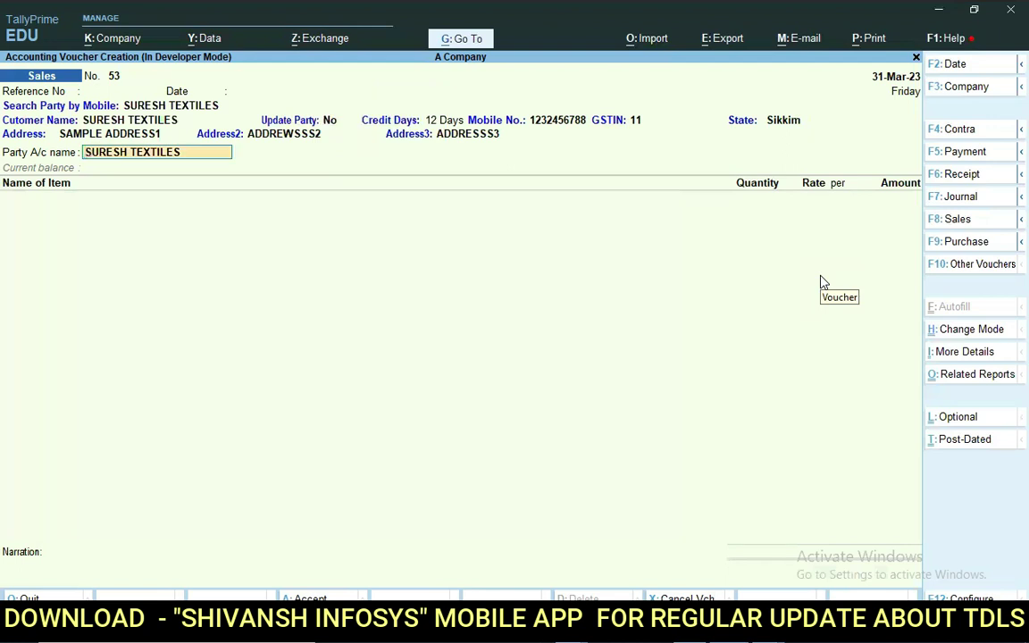
{"action": "key", "text": "Return"}
{"action": "key", "text": "Return"}
{"action": "key", "text": "Return"}
{"action": "key", "text": "Return"}
{"action": "key", "text": "Return"}
{"action": "key", "text": "Return"}
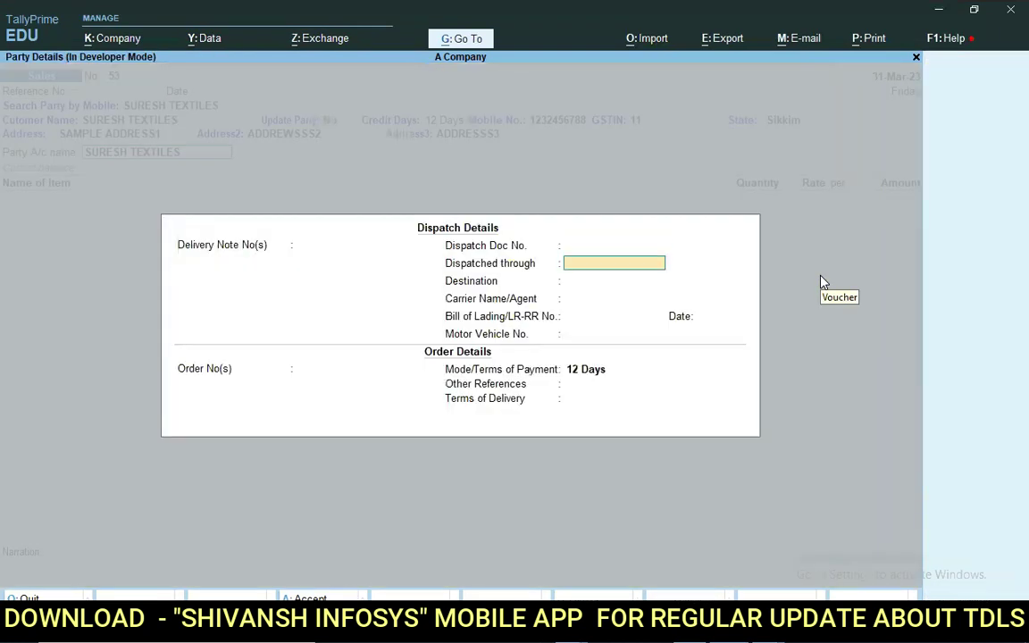
{"action": "key", "text": "Return"}
{"action": "key", "text": "Return"}
{"action": "key", "text": "Return"}
{"action": "key", "text": "Return"}
{"action": "key", "text": "Return"}
{"action": "key", "text": "Return"}
{"action": "key", "text": "Return"}
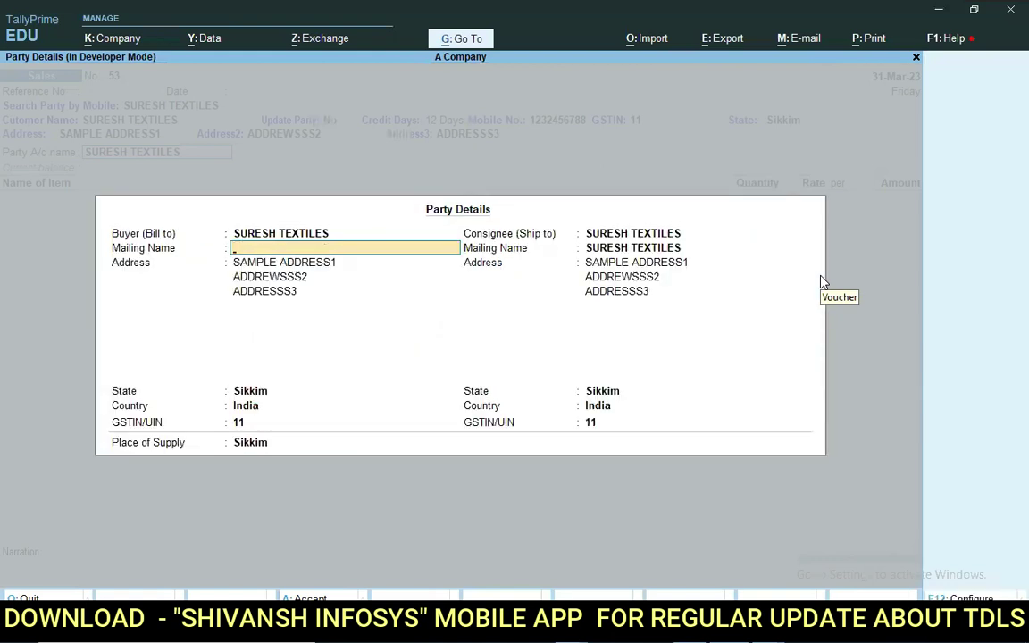
{"action": "key", "text": "Escape"}
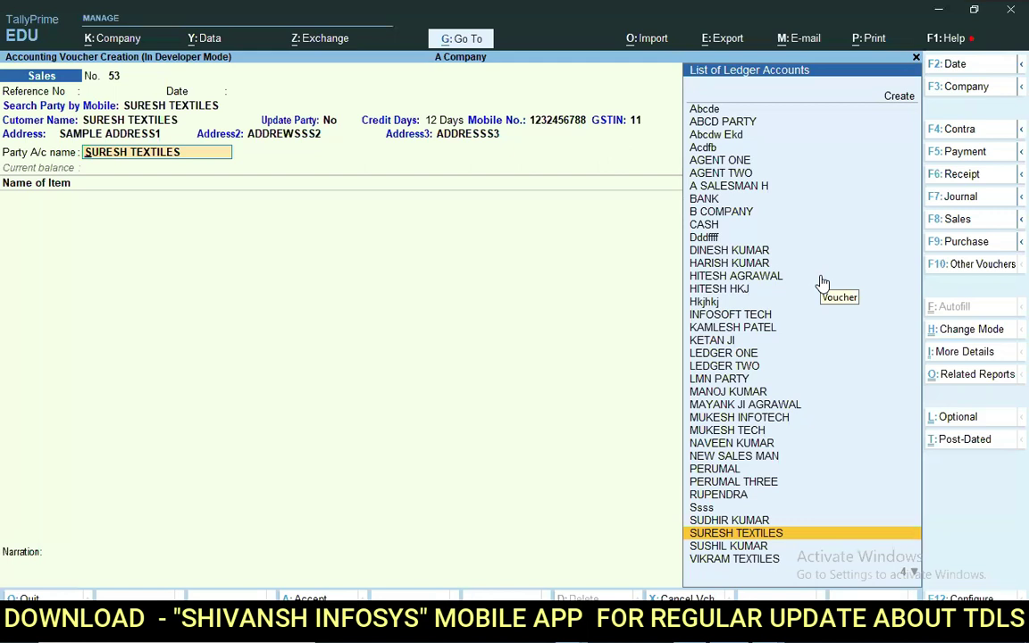